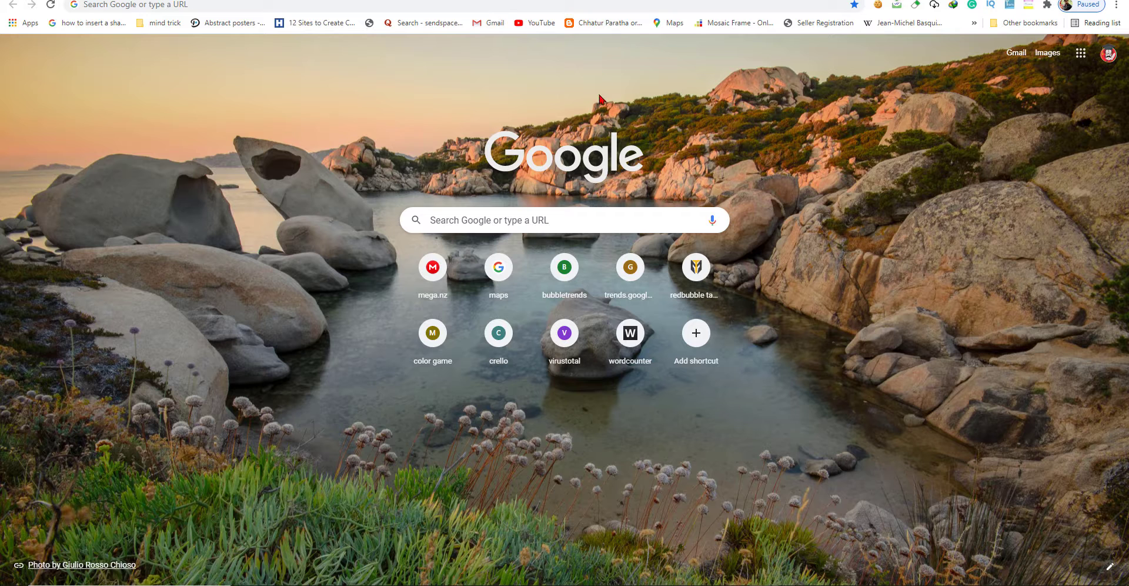
Open Mailtrack's Settings from its toolbar icon, then leave the sign-in page for a new tab.
{"action": "left_click", "coordinate": [897, 6]}
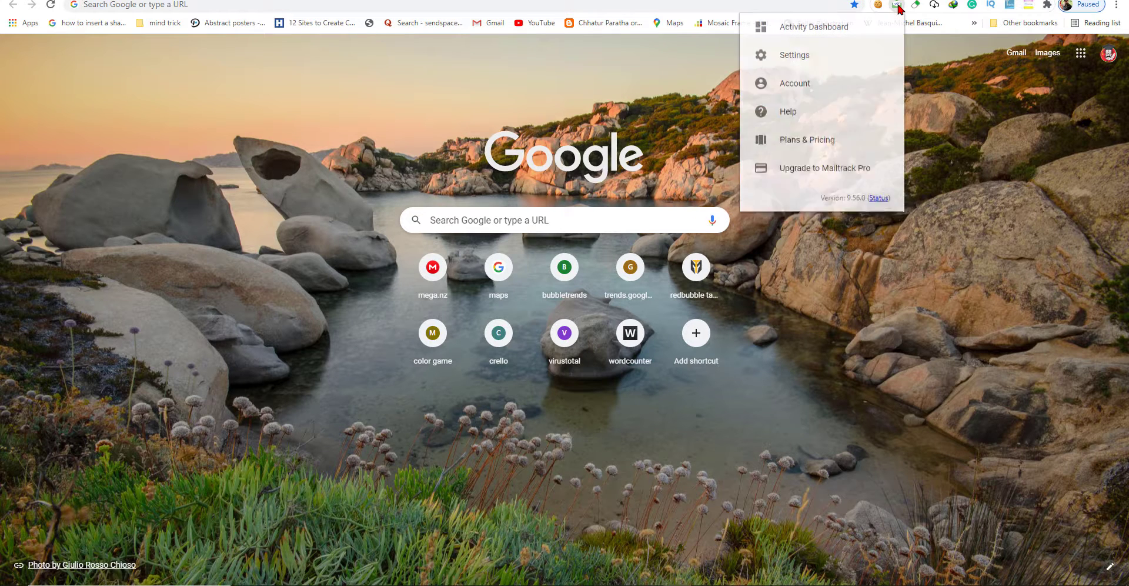
{"action": "left_click", "coordinate": [822, 58]}
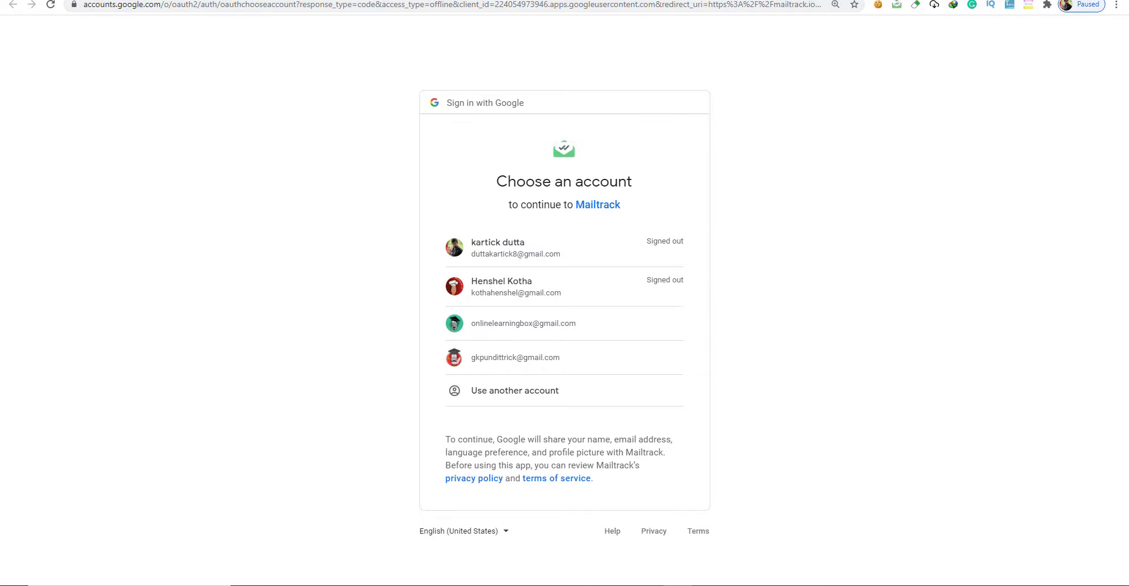
{"action": "left_click", "coordinate": [435, 0]}
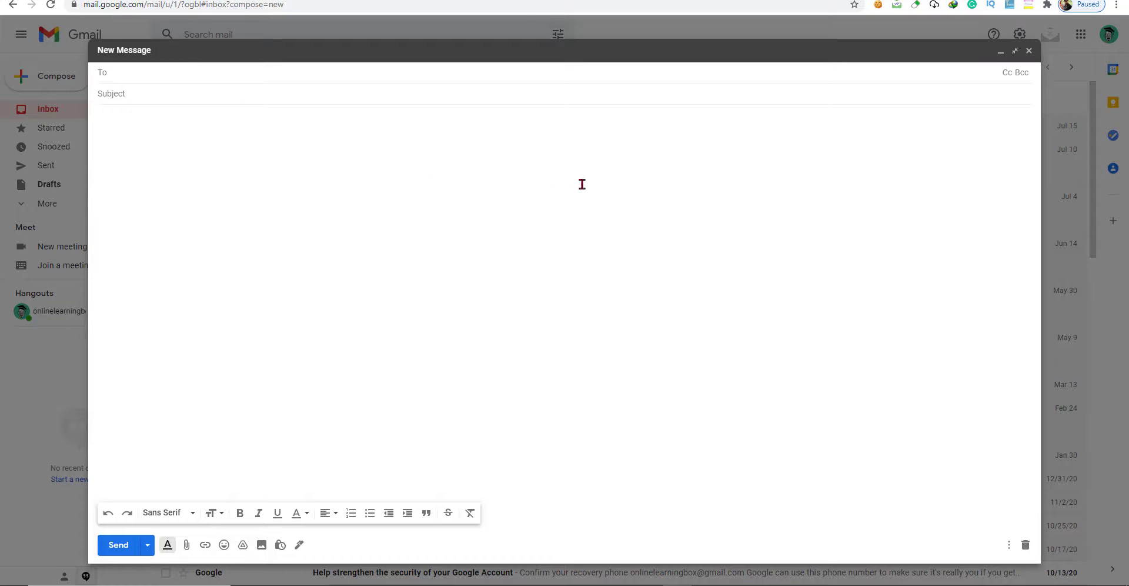
Save the empty new message to Drafts and go to Chrome's Manage extensions page.
{"action": "left_click", "coordinate": [1028, 52]}
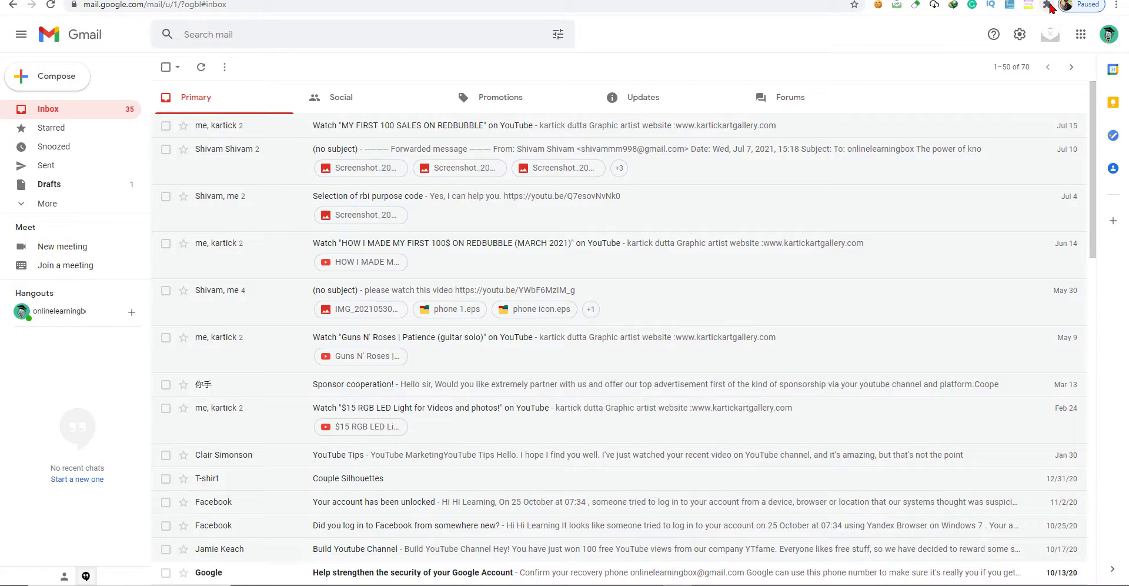
{"action": "left_click", "coordinate": [1047, 5]}
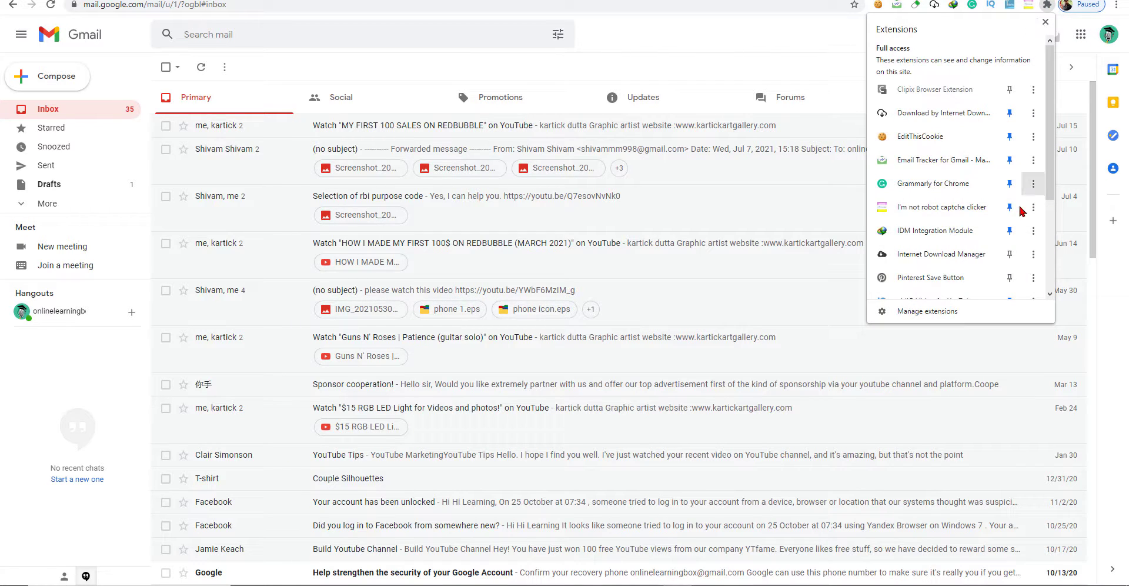
{"action": "scroll", "coordinate": [965, 264], "scroll_direction": "down", "scroll_amount": 1}
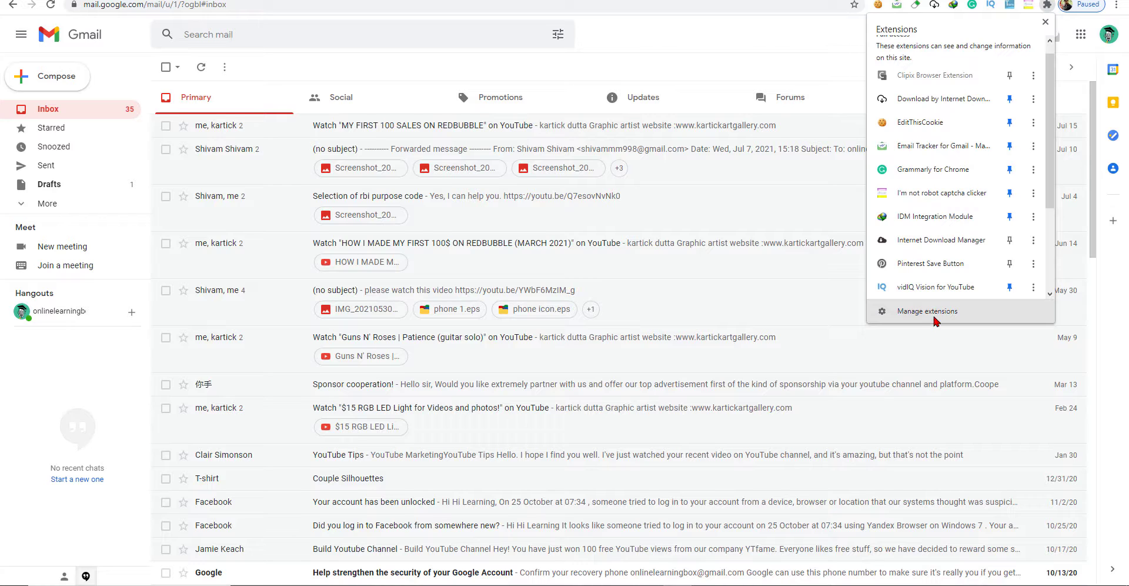
{"action": "left_click", "coordinate": [1049, 9]}
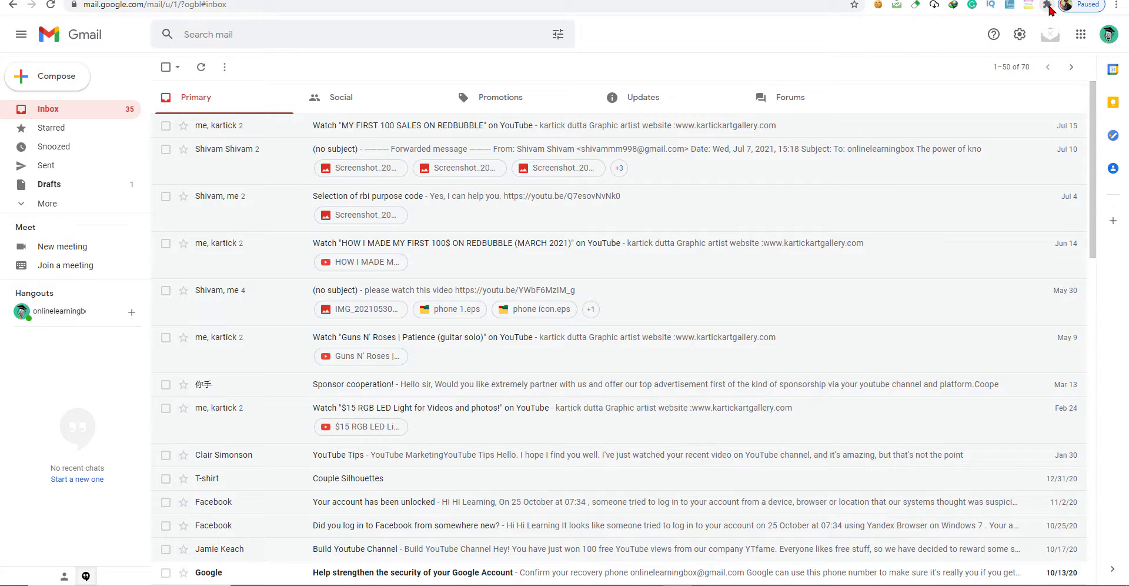
{"action": "left_click", "coordinate": [1049, 9]}
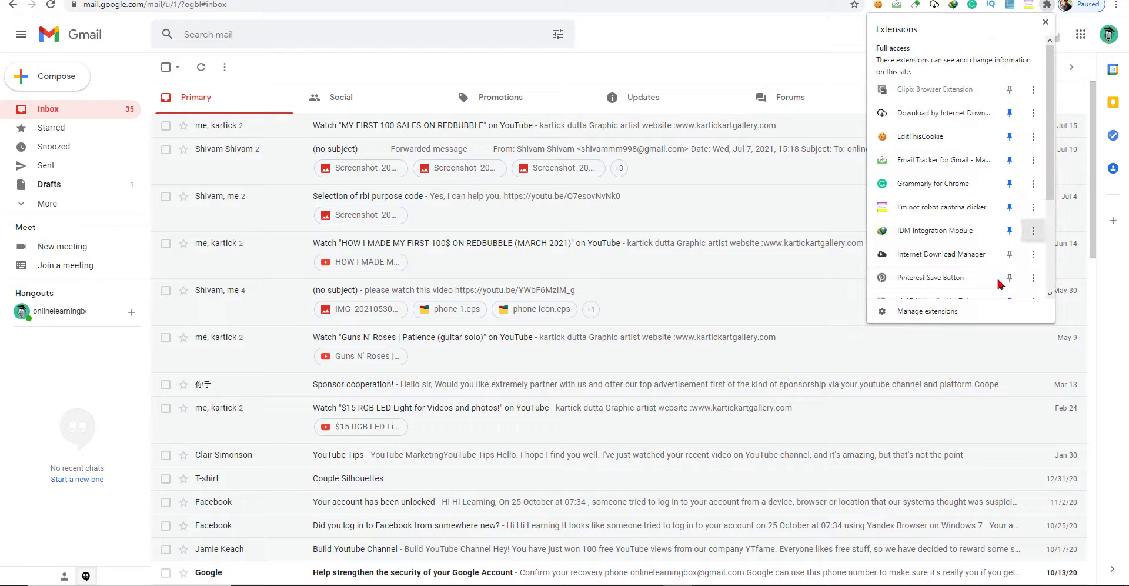
{"action": "scroll", "coordinate": [964, 306], "scroll_direction": "down", "scroll_amount": 1}
{"action": "left_click", "coordinate": [962, 318]}
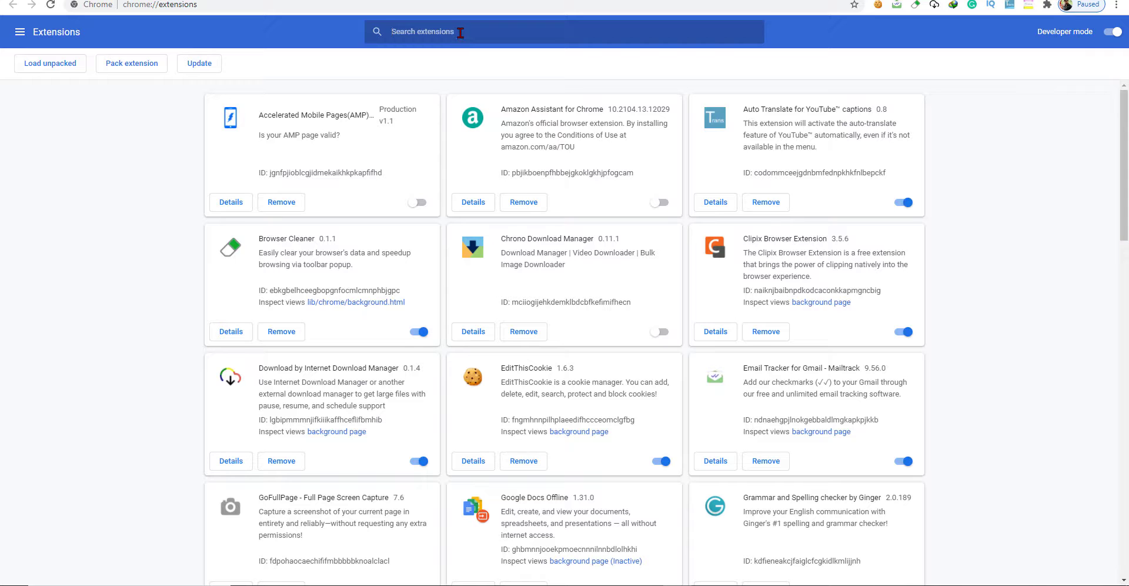
Filter the installed extensions with the search term 'email'.
{"action": "left_click", "coordinate": [20, 33]}
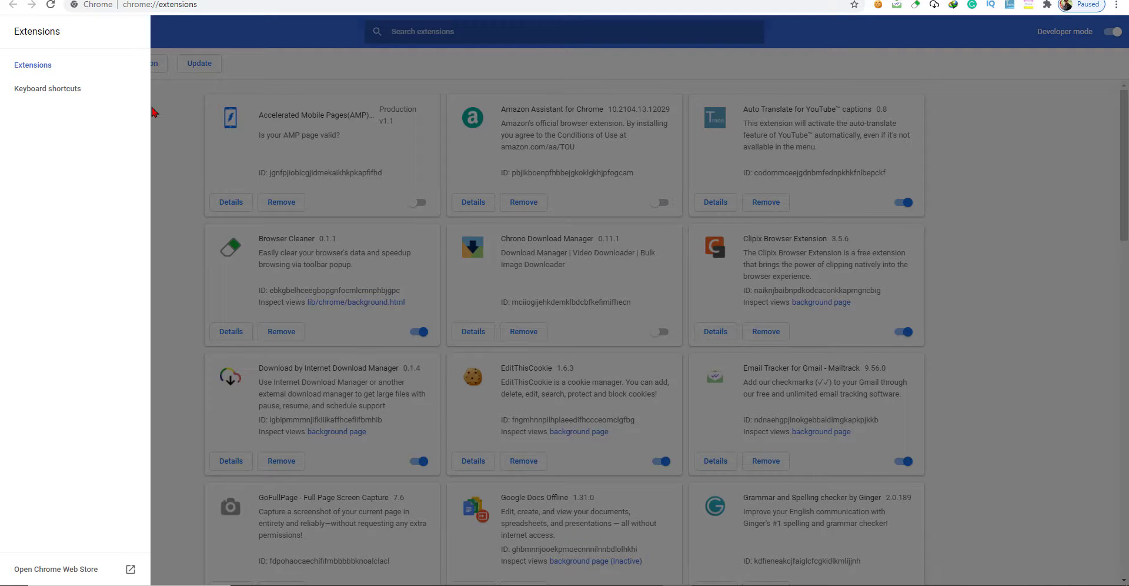
{"action": "left_click", "coordinate": [154, 112]}
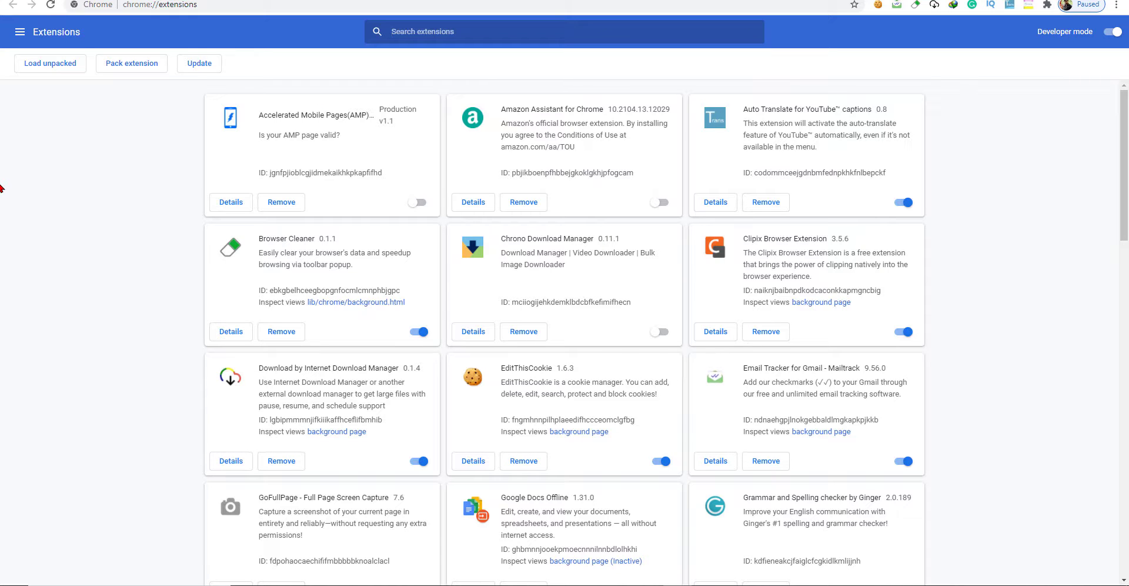
{"action": "type", "text": "e"}
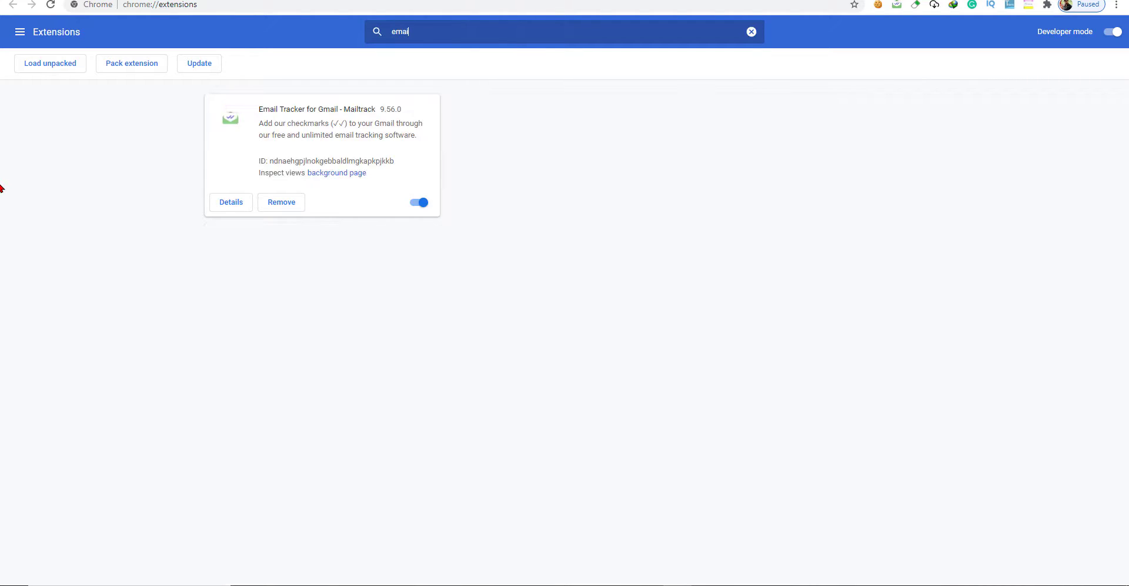
{"action": "key", "text": "BackSpace"}
{"action": "type", "text": "e"}
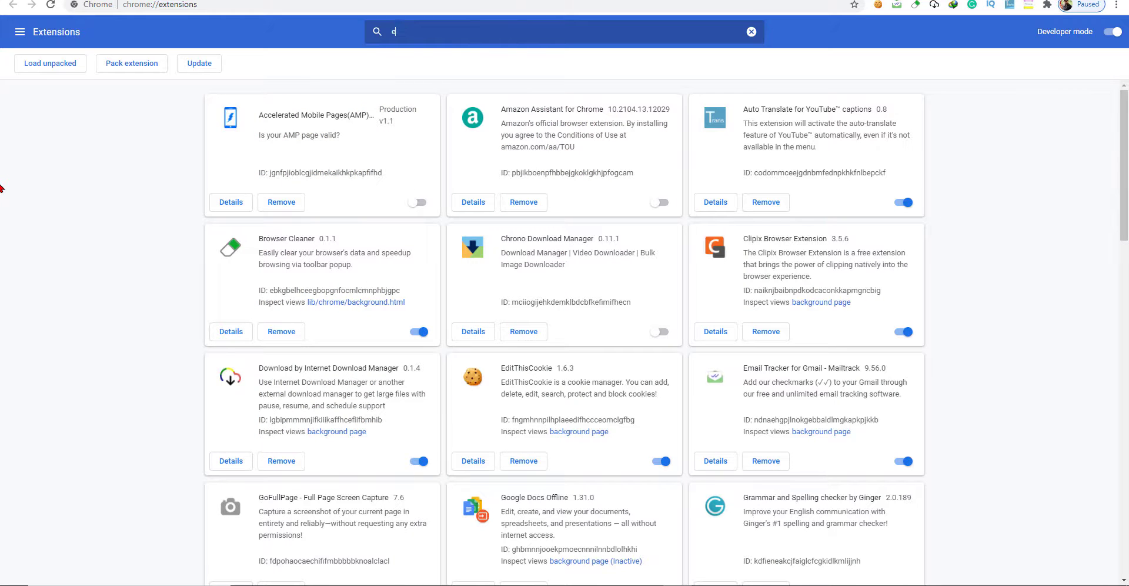
{"action": "type", "text": "mail"}
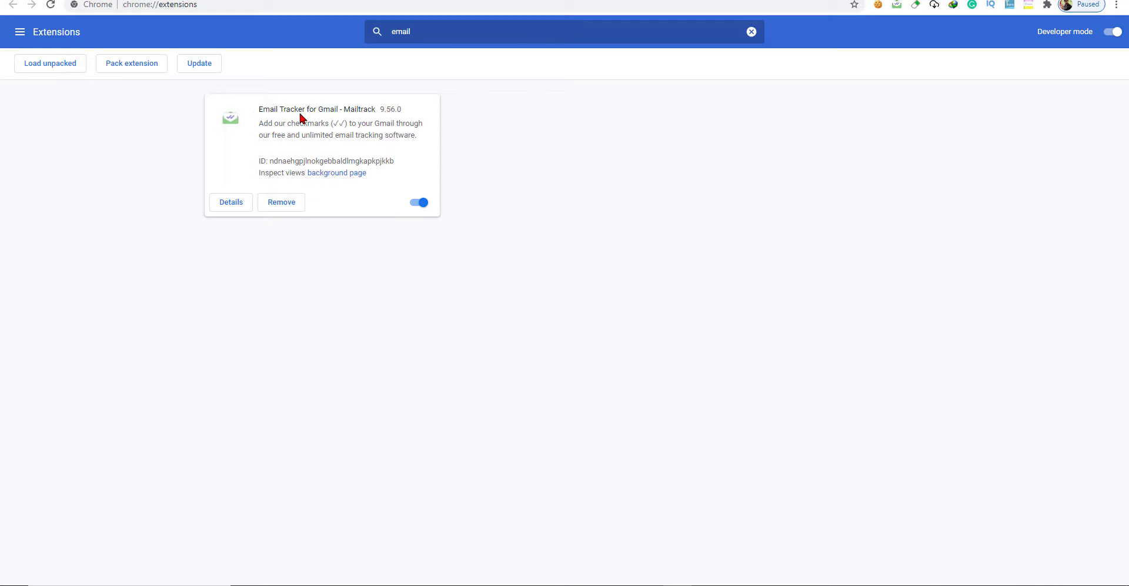
{"action": "left_click", "coordinate": [19, 32]}
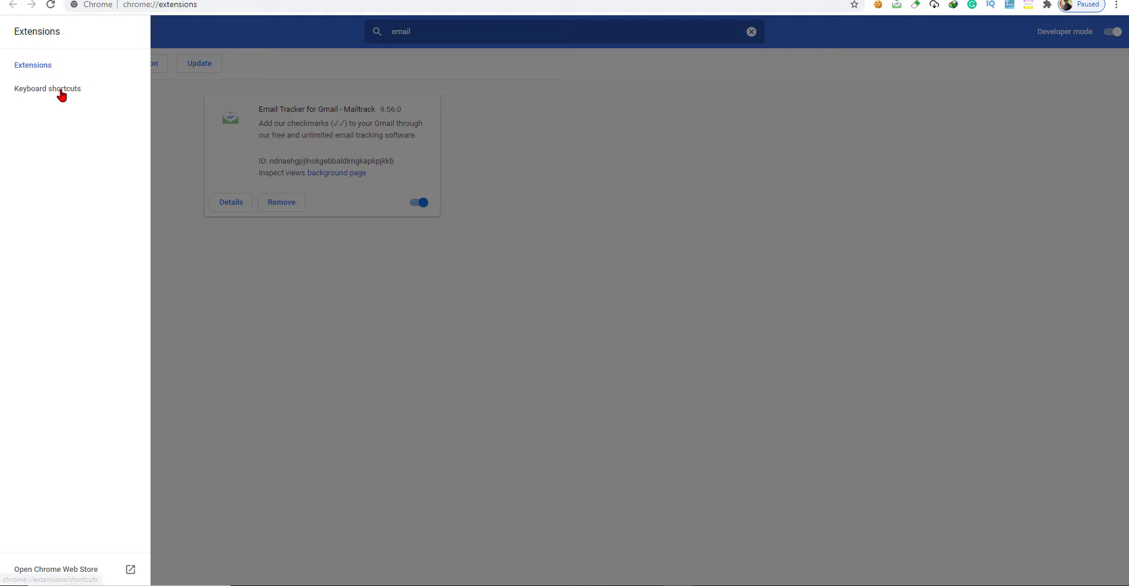
{"action": "left_click", "coordinate": [33, 66]}
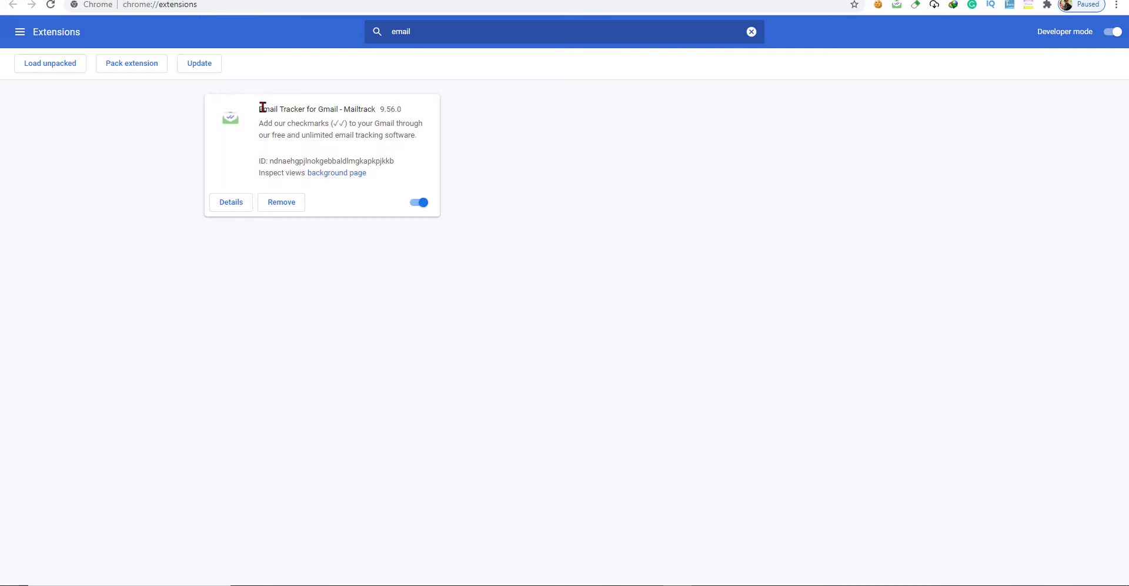
Search Google for the selected title 'Email Tracker for Gmail'.
{"action": "left_click_drag", "start_coordinate": [259, 110], "coordinate": [340, 110]}
{"action": "right_click", "coordinate": [333, 113]}
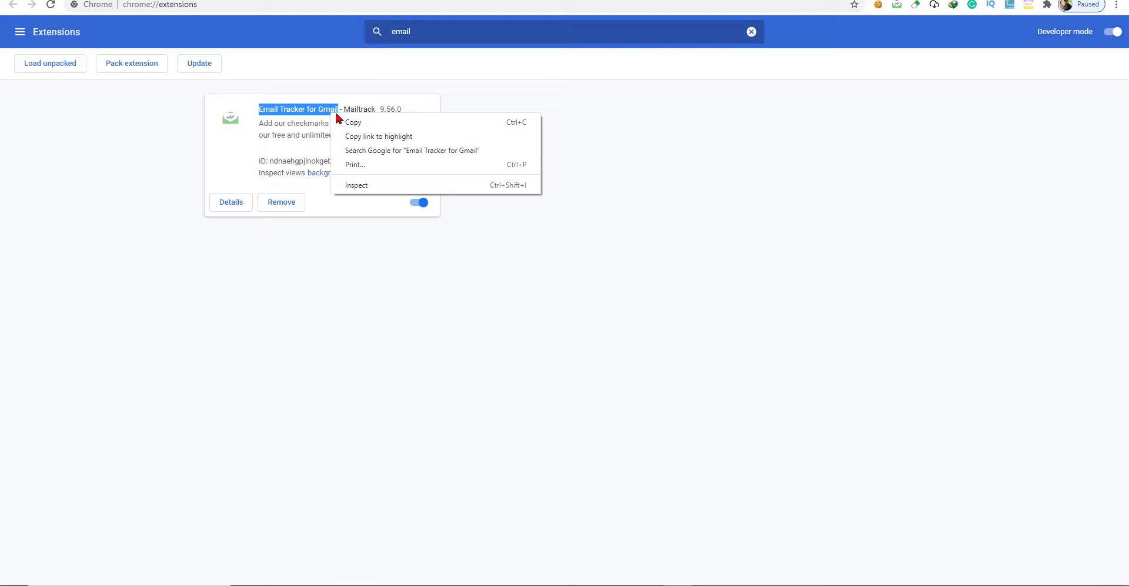
{"action": "left_click", "coordinate": [472, 152]}
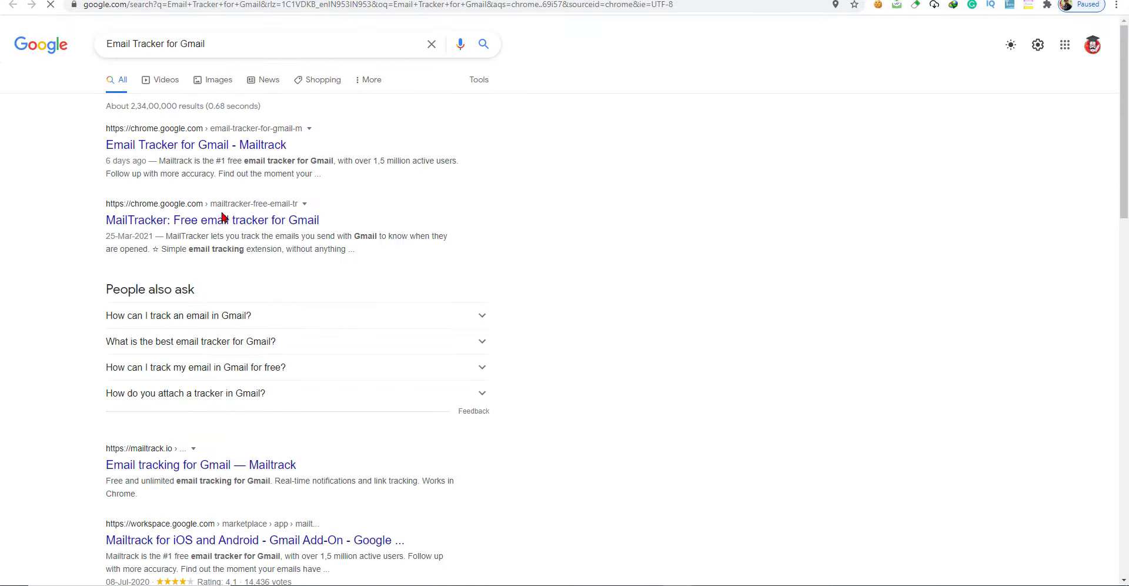
Open Mailtrack's Chrome Web Store page and browse its listing and screenshots.
{"action": "left_click", "coordinate": [156, 148]}
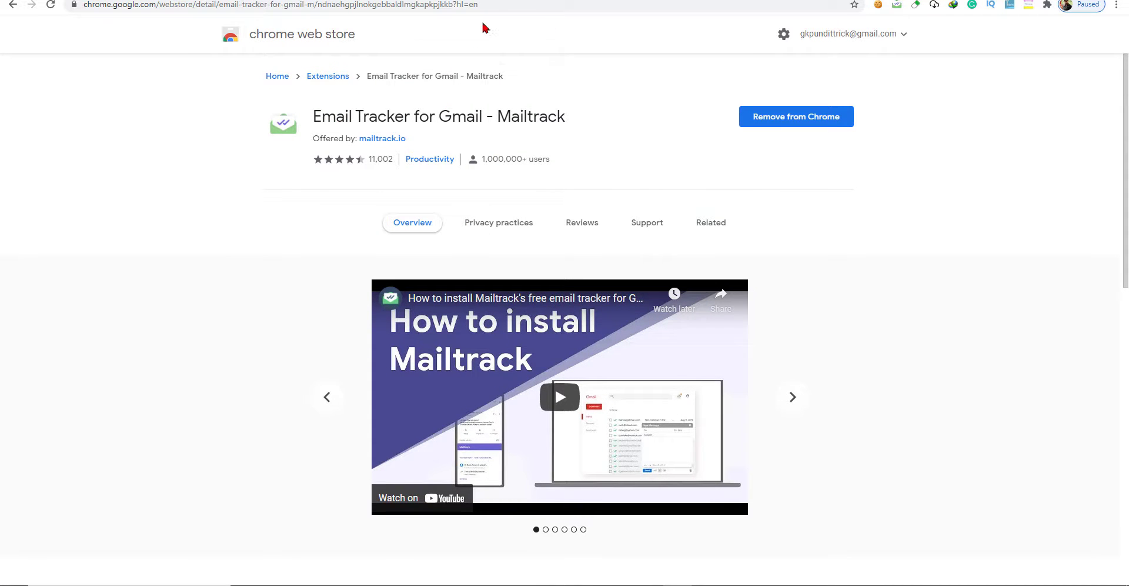
{"action": "left_click", "coordinate": [374, 4]}
{"action": "key", "text": "ctrl+a"}
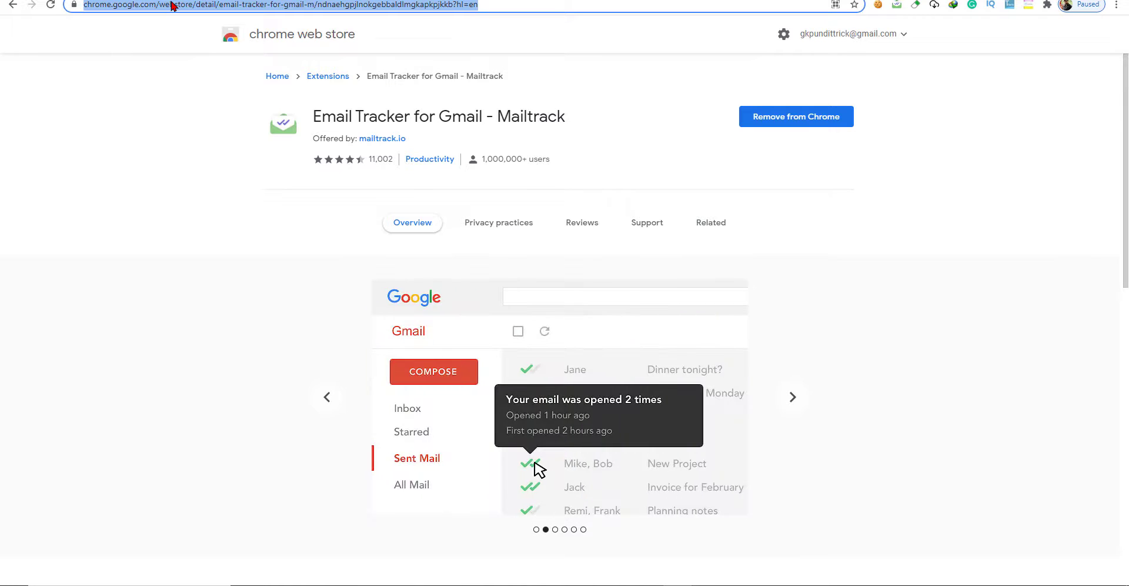
{"action": "right_click", "coordinate": [171, 5]}
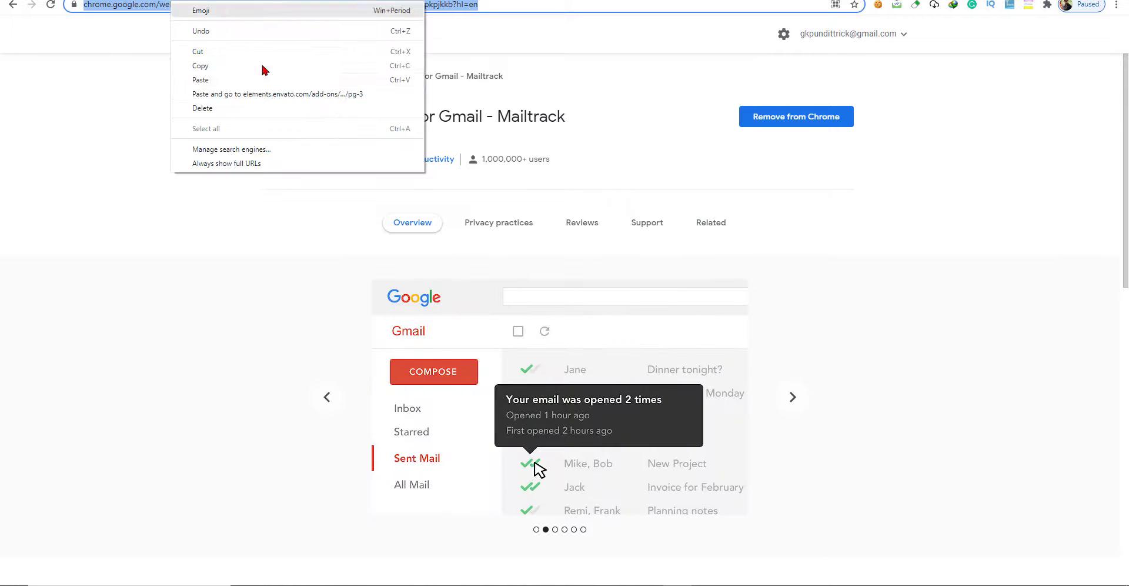
{"action": "left_click", "coordinate": [898, 334]}
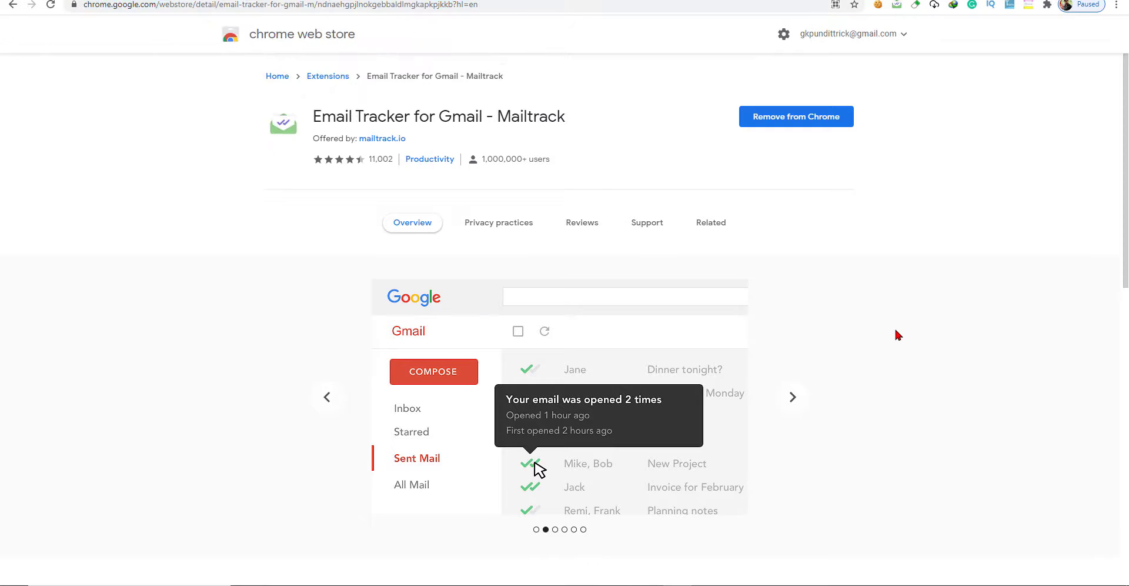
{"action": "scroll", "coordinate": [895, 334], "scroll_direction": "down", "scroll_amount": 1}
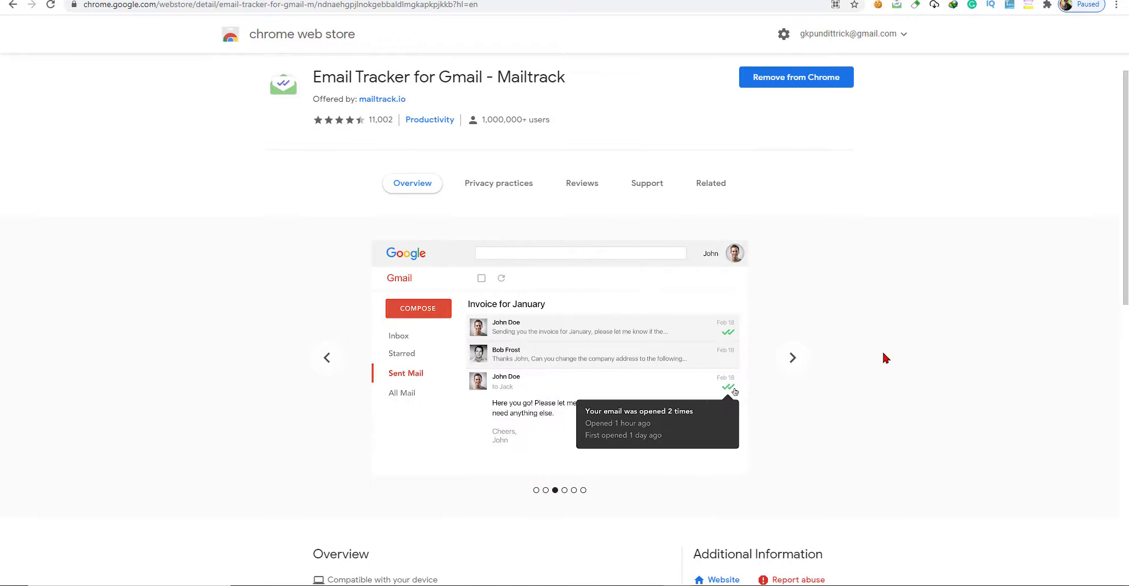
{"action": "scroll", "coordinate": [710, 323], "scroll_direction": "down", "scroll_amount": 2}
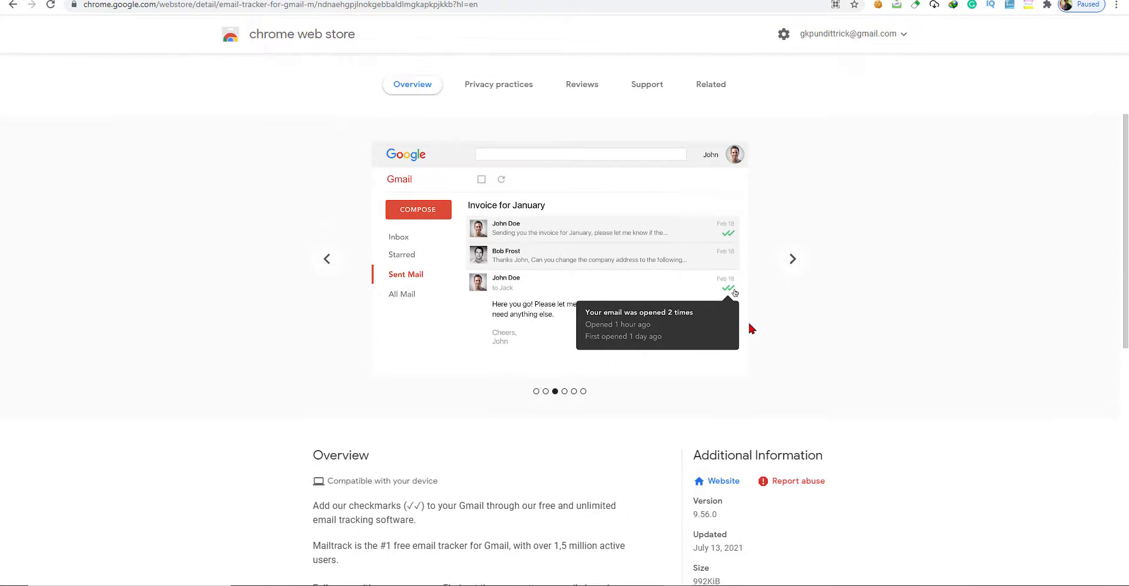
{"action": "scroll", "coordinate": [749, 323], "scroll_direction": "up", "scroll_amount": 4}
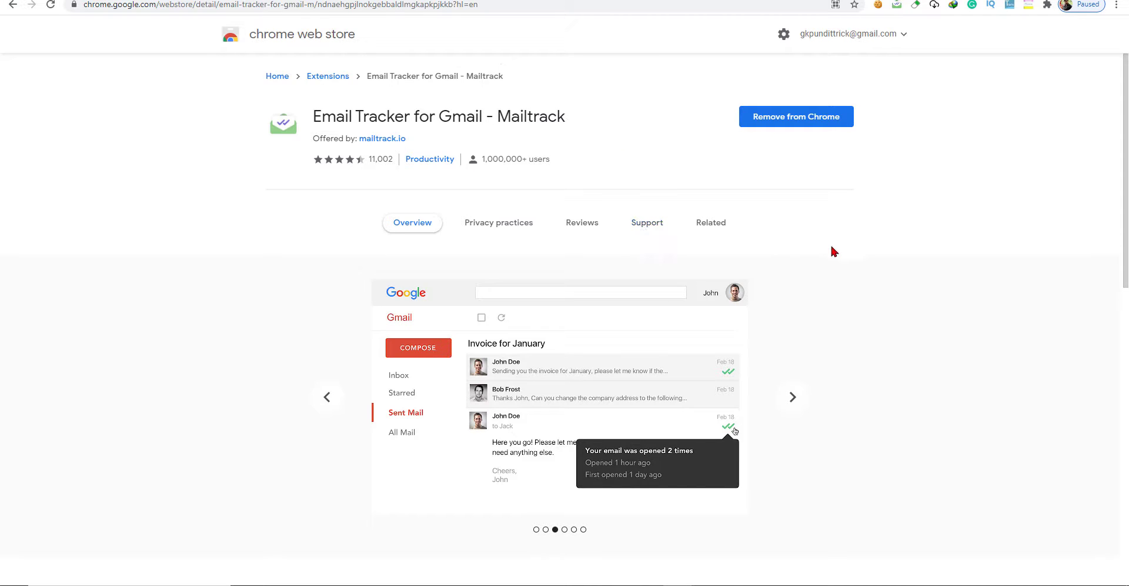
{"action": "scroll", "coordinate": [823, 313], "scroll_direction": "down", "scroll_amount": 1}
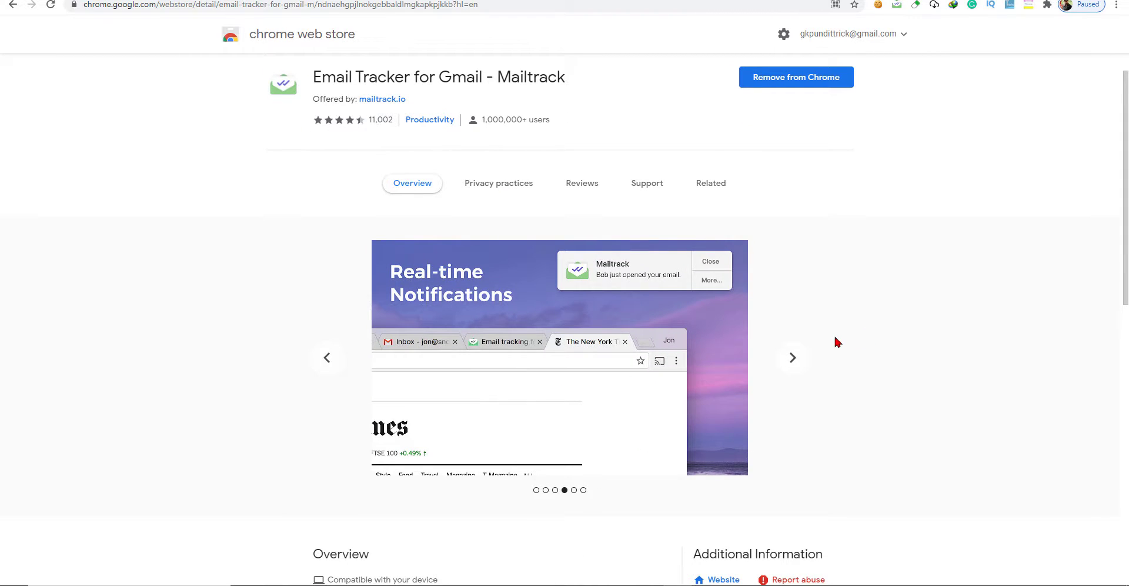
{"action": "left_click", "coordinate": [325, 359]}
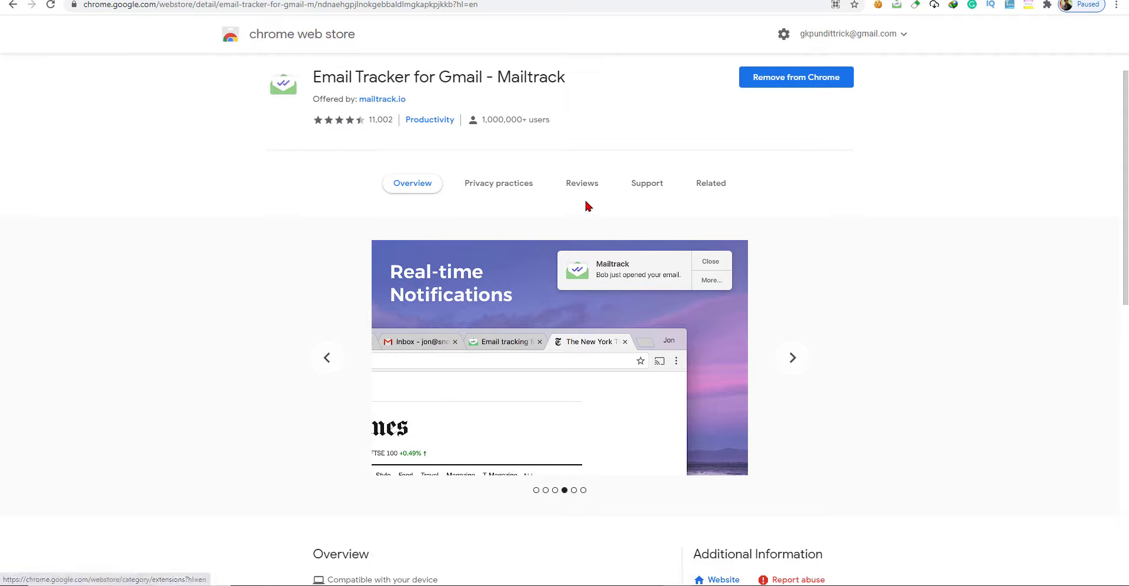
Copy the title 'Email Tracker for Gmail' and return to the store's home page.
{"action": "scroll", "coordinate": [577, 242], "scroll_direction": "down", "scroll_amount": 10}
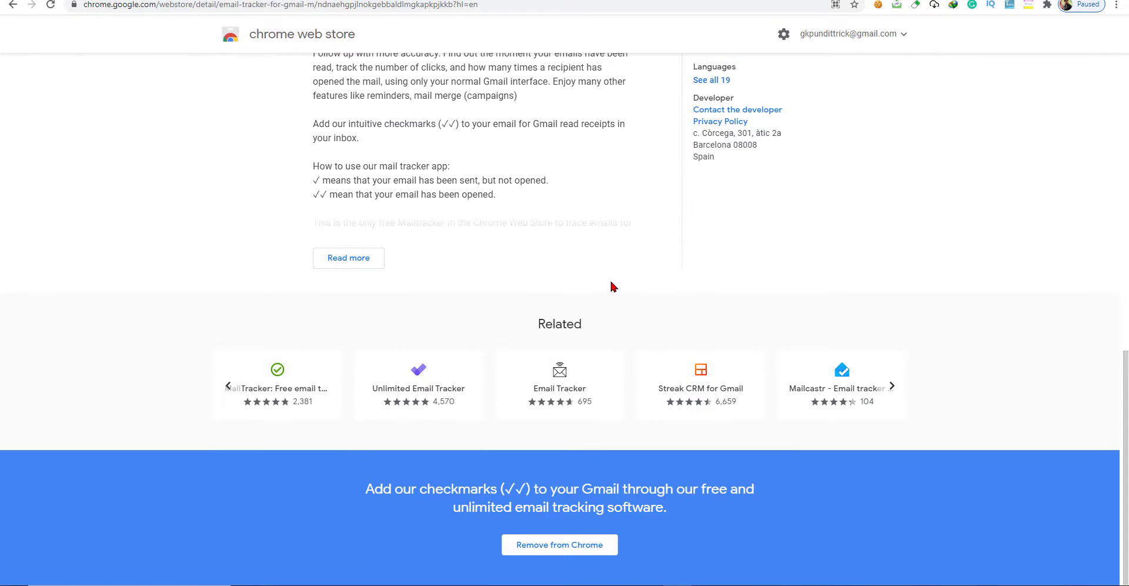
{"action": "scroll", "coordinate": [609, 283], "scroll_direction": "up", "scroll_amount": 10}
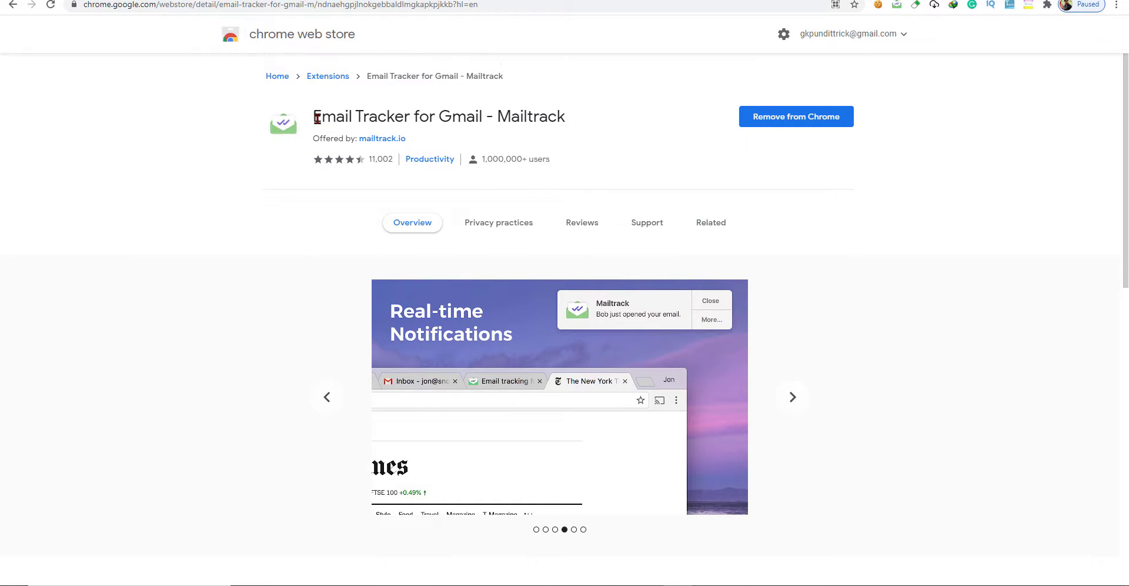
{"action": "left_click_drag", "start_coordinate": [317, 118], "coordinate": [482, 118]}
{"action": "right_click", "coordinate": [467, 122]}
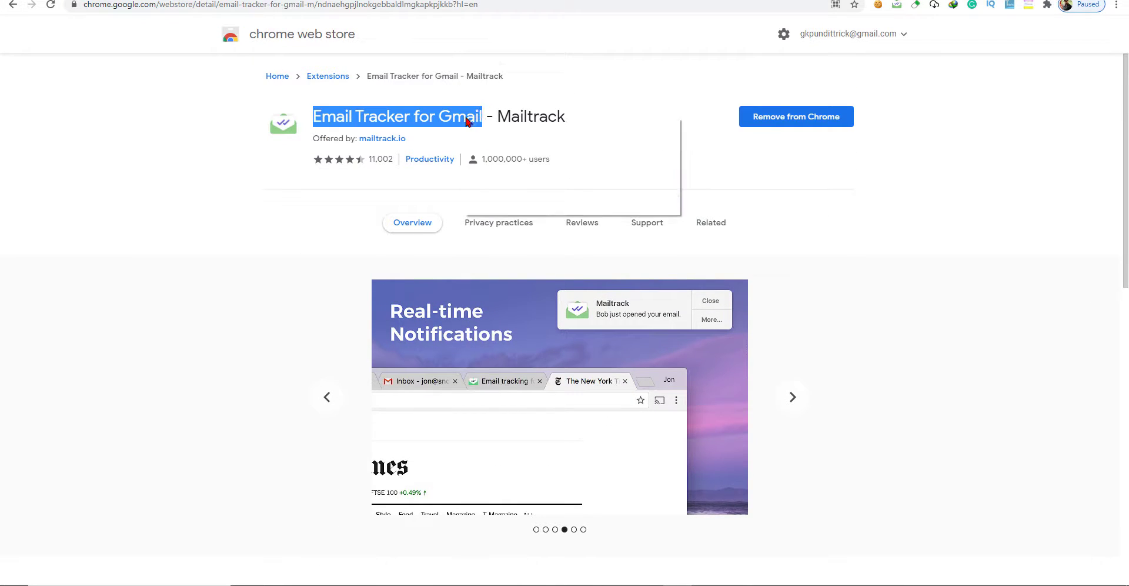
{"action": "left_click", "coordinate": [518, 125]}
{"action": "left_click", "coordinate": [308, 41]}
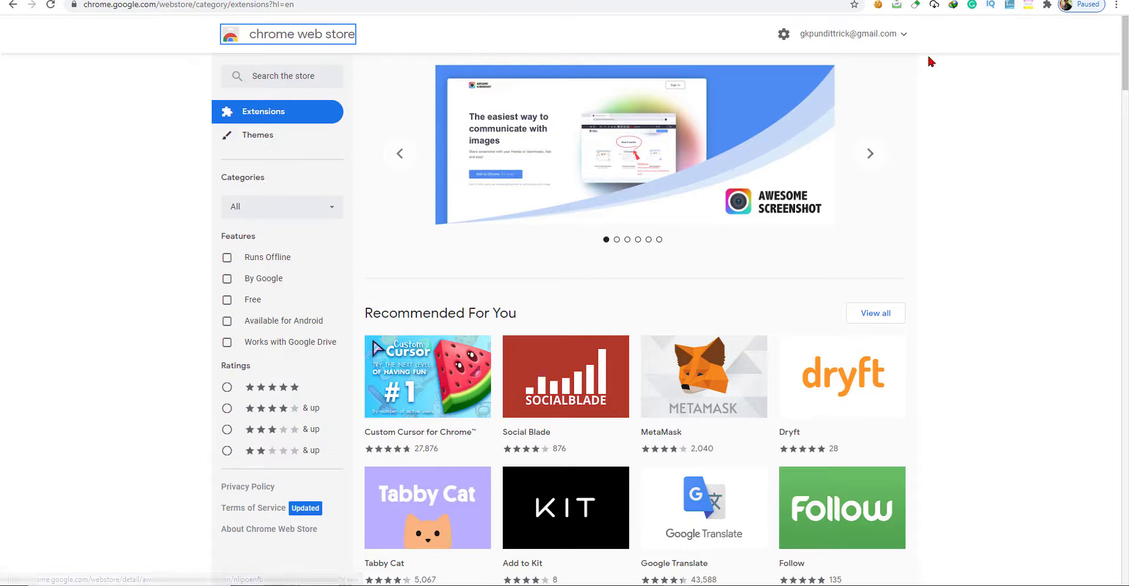
Switch the store to the other Google account and search for 'email tracker for gmail'.
{"action": "left_click", "coordinate": [905, 34]}
{"action": "left_click", "coordinate": [983, 129]}
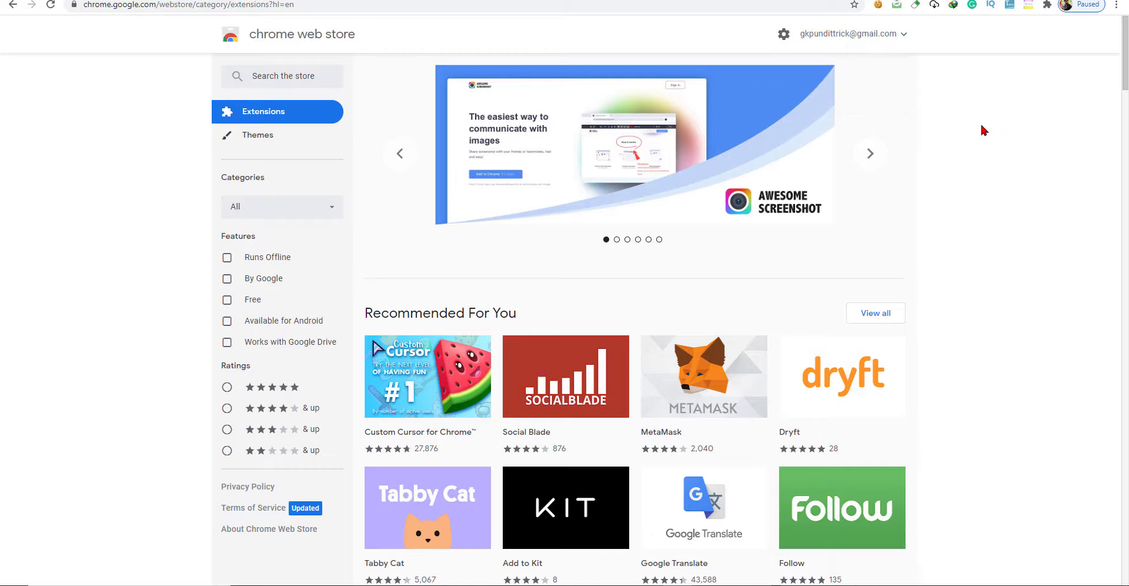
{"action": "left_click", "coordinate": [901, 38]}
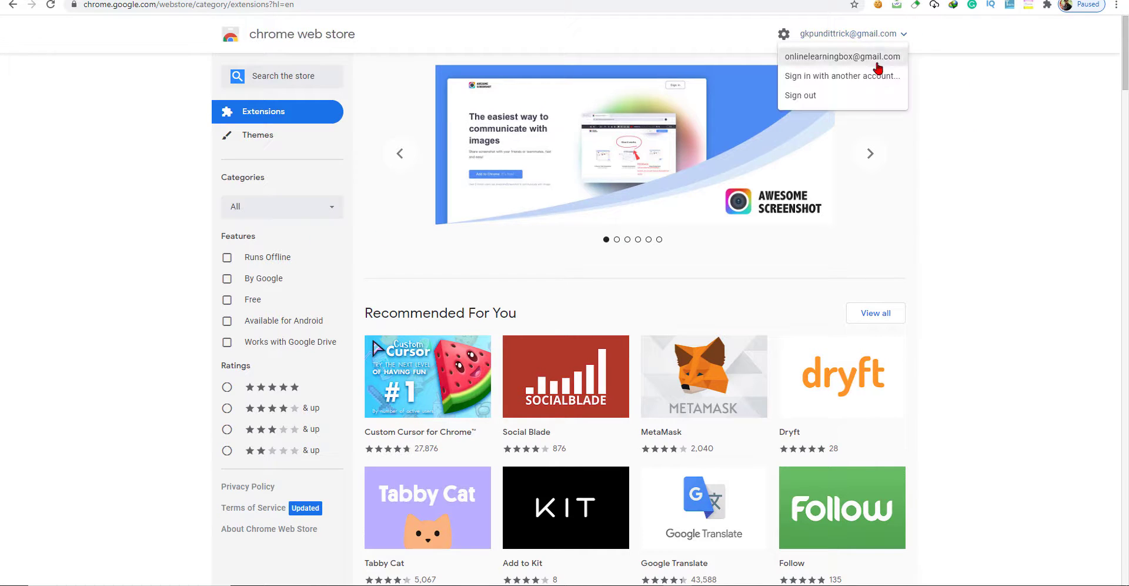
{"action": "left_click", "coordinate": [878, 56]}
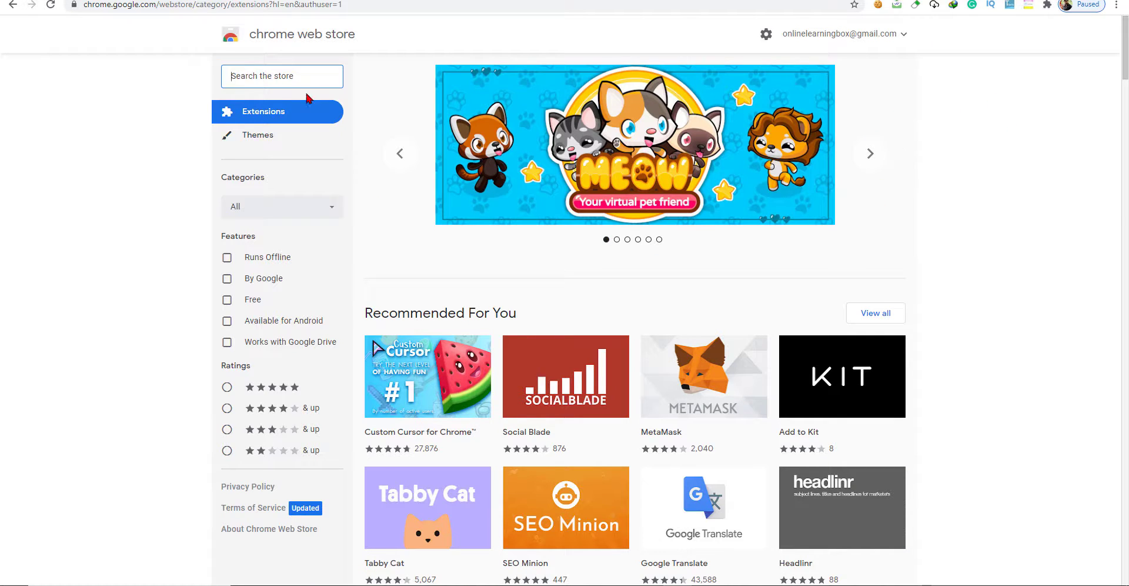
{"action": "key", "text": "ctrl+v"}
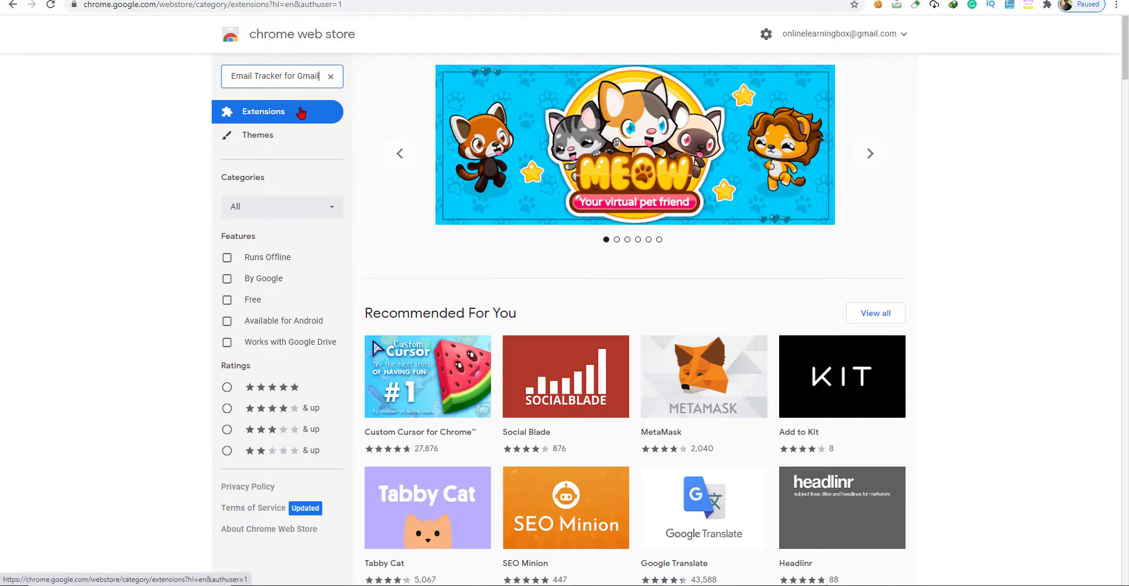
{"action": "left_click", "coordinate": [299, 105]}
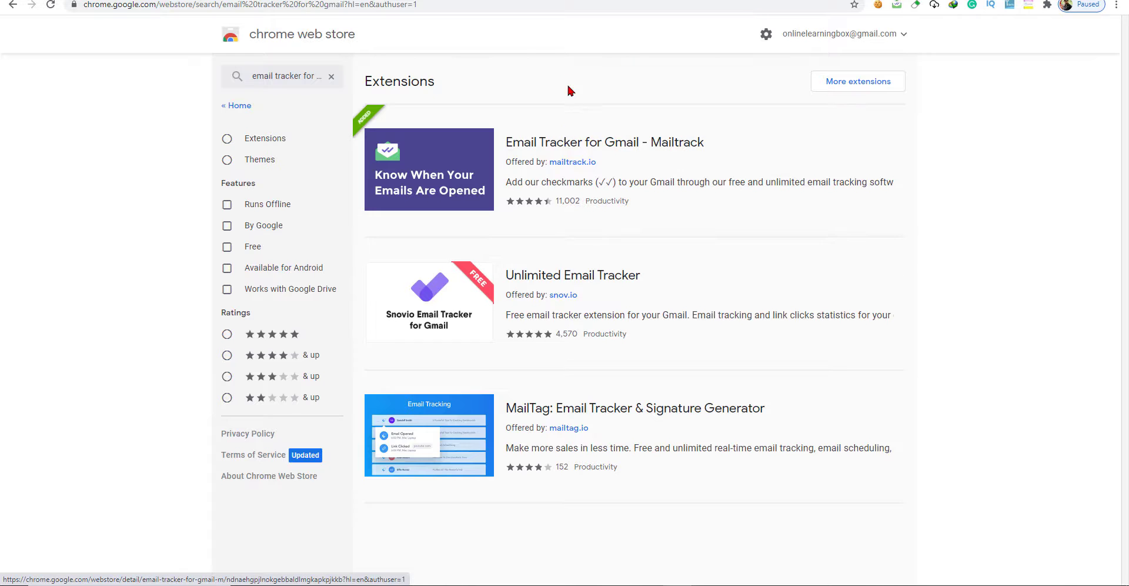
Open the Mailtrack listing, scroll through its Reviews, then return to Overview.
{"action": "left_click", "coordinate": [573, 147]}
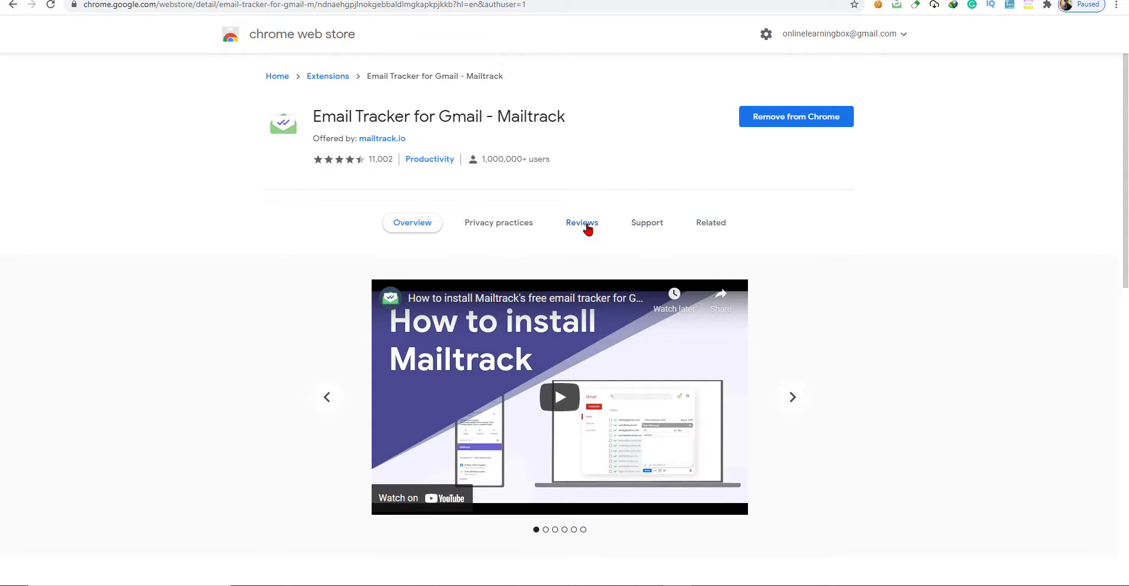
{"action": "left_click", "coordinate": [585, 226]}
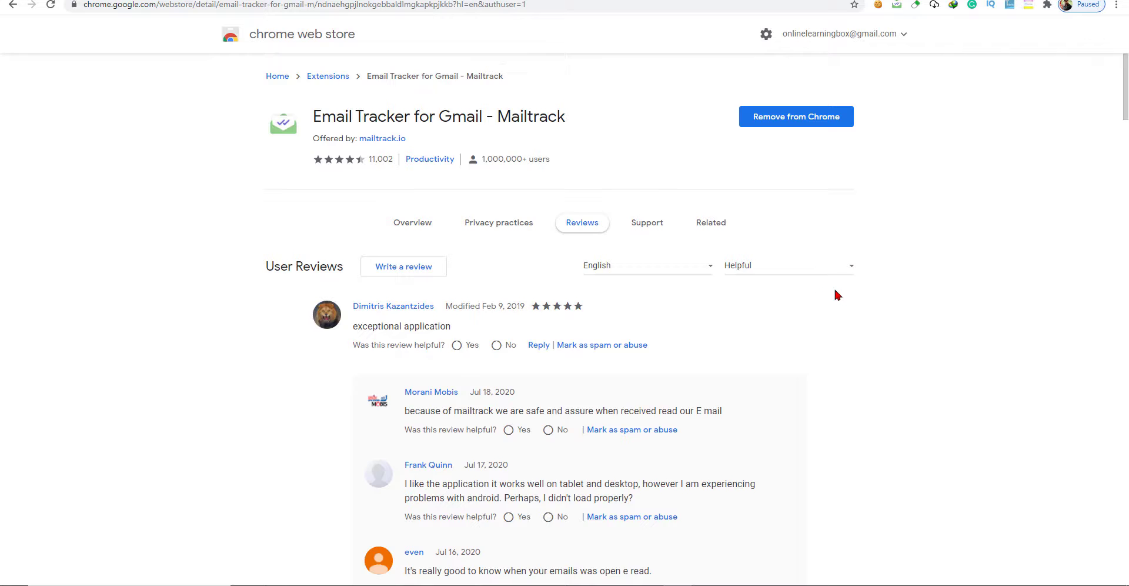
{"action": "scroll", "coordinate": [835, 288], "scroll_direction": "down", "scroll_amount": 9}
{"action": "scroll", "coordinate": [835, 279], "scroll_direction": "up", "scroll_amount": 7}
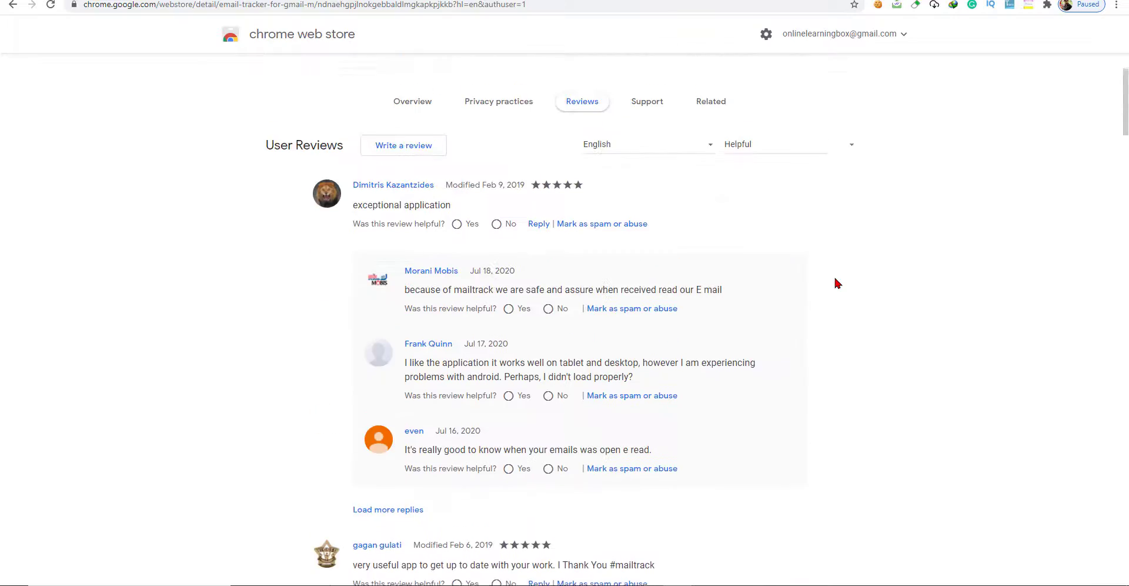
{"action": "scroll", "coordinate": [834, 279], "scroll_direction": "up", "scroll_amount": 2}
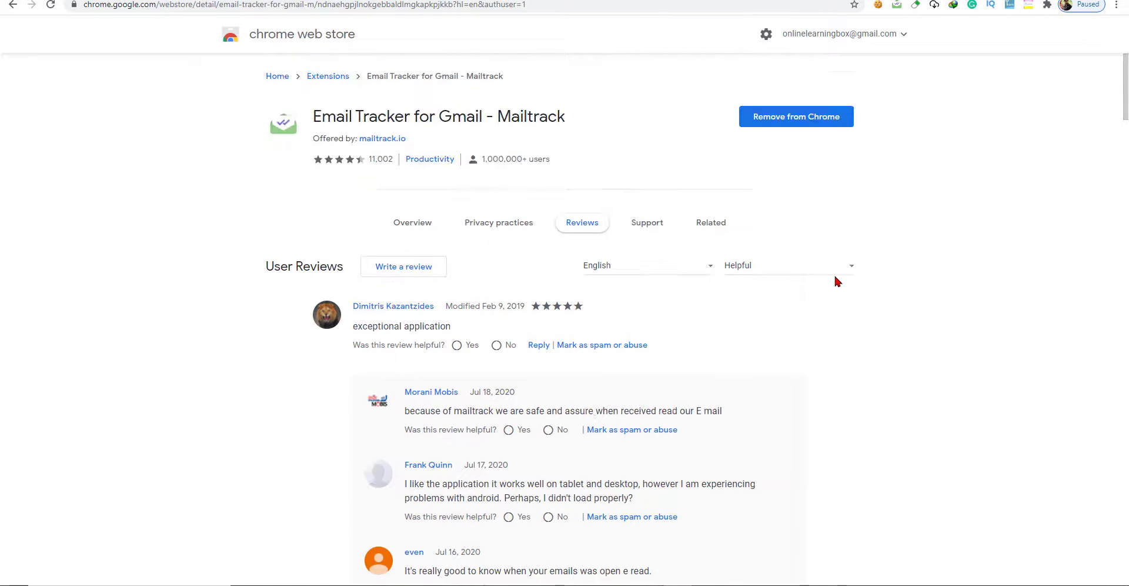
{"action": "left_click", "coordinate": [421, 225]}
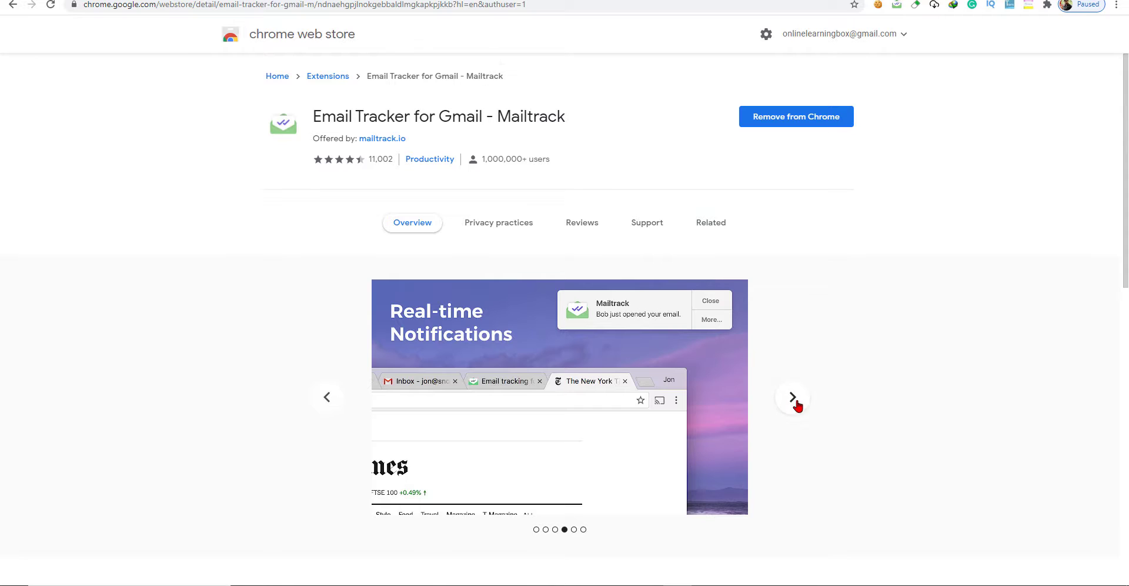
{"action": "left_click", "coordinate": [328, 401]}
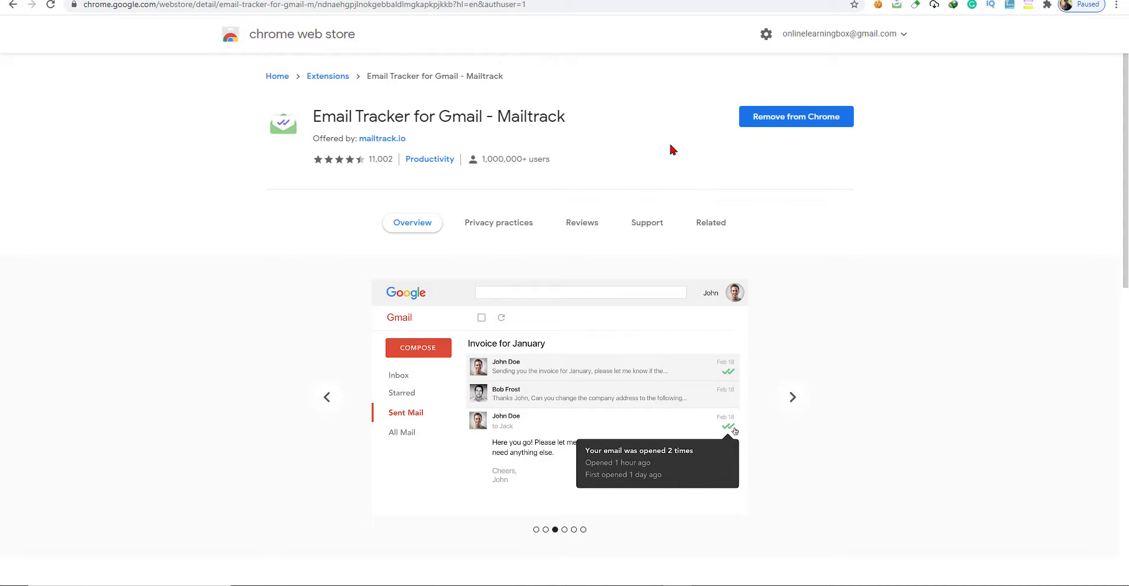
{"action": "scroll", "coordinate": [816, 330], "scroll_direction": "down", "scroll_amount": 10}
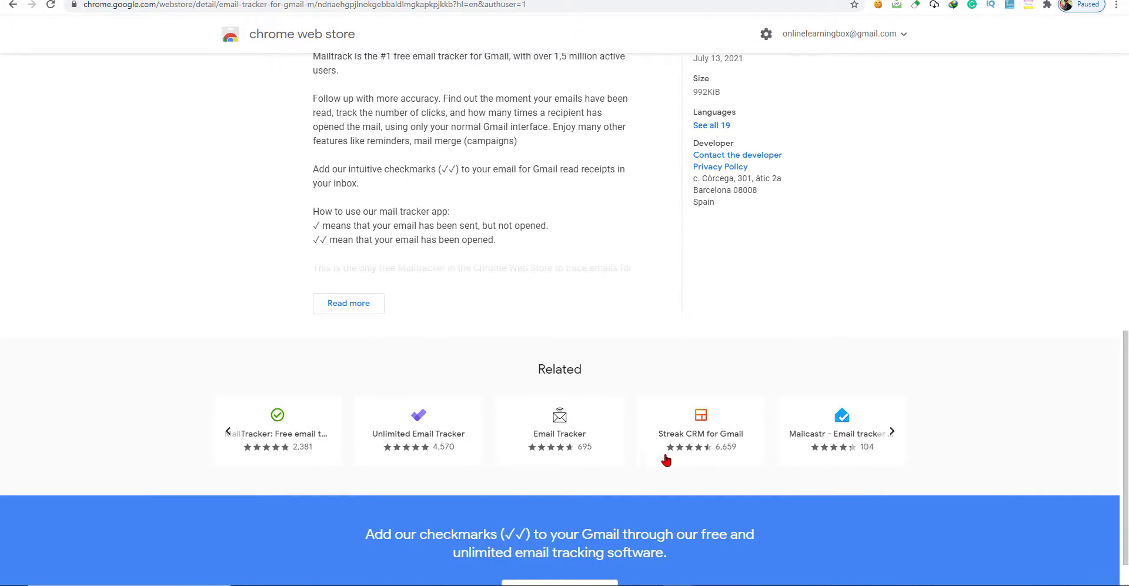
{"action": "scroll", "coordinate": [828, 402], "scroll_direction": "down", "scroll_amount": 1}
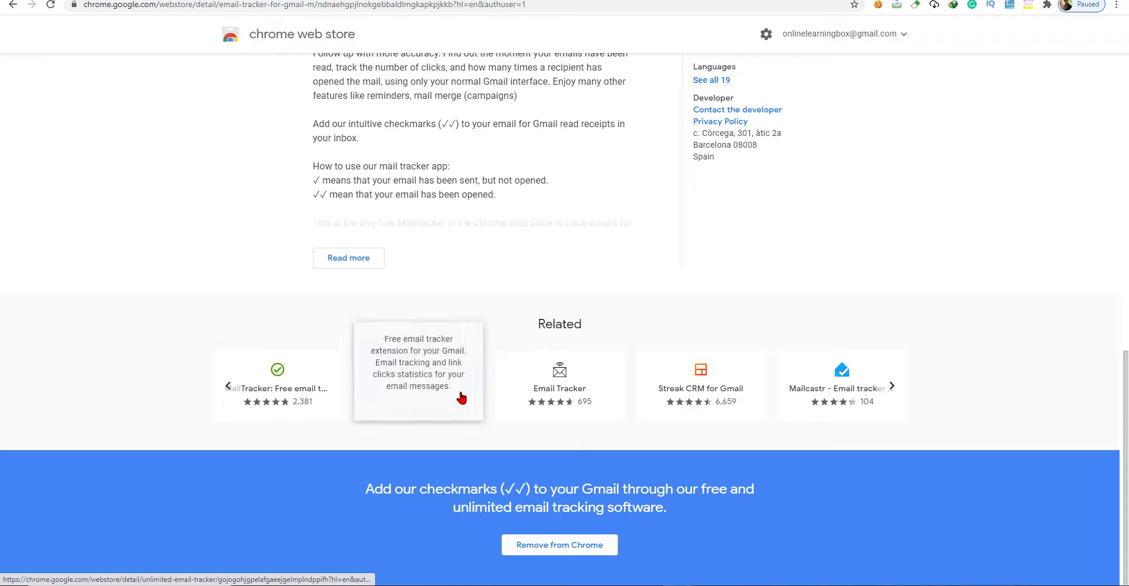
{"action": "mouse_move", "coordinate": [599, 400]}
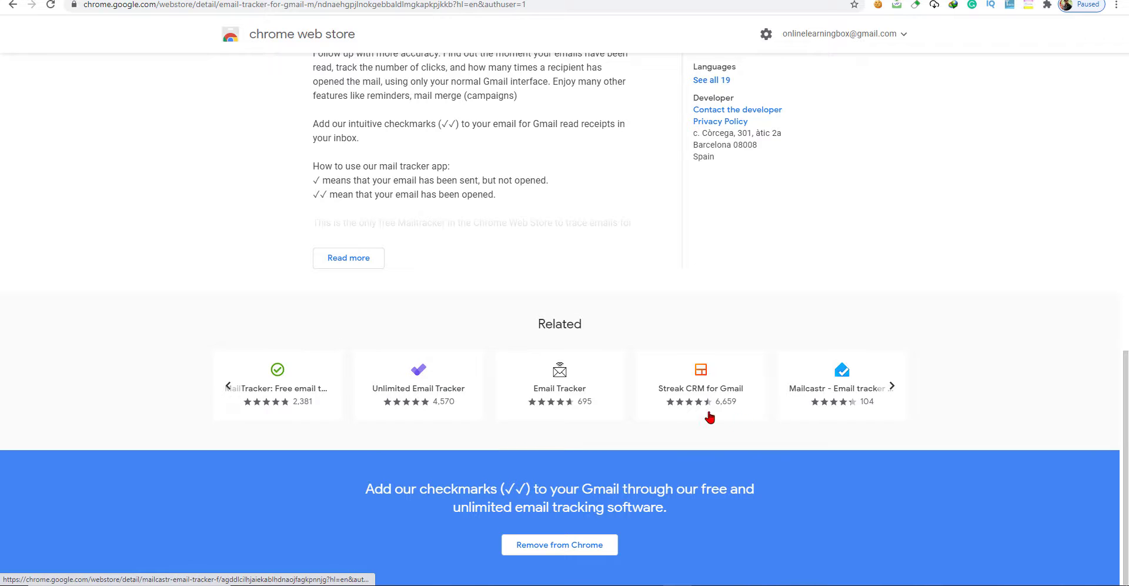
{"action": "scroll", "coordinate": [665, 383], "scroll_direction": "up", "scroll_amount": 12}
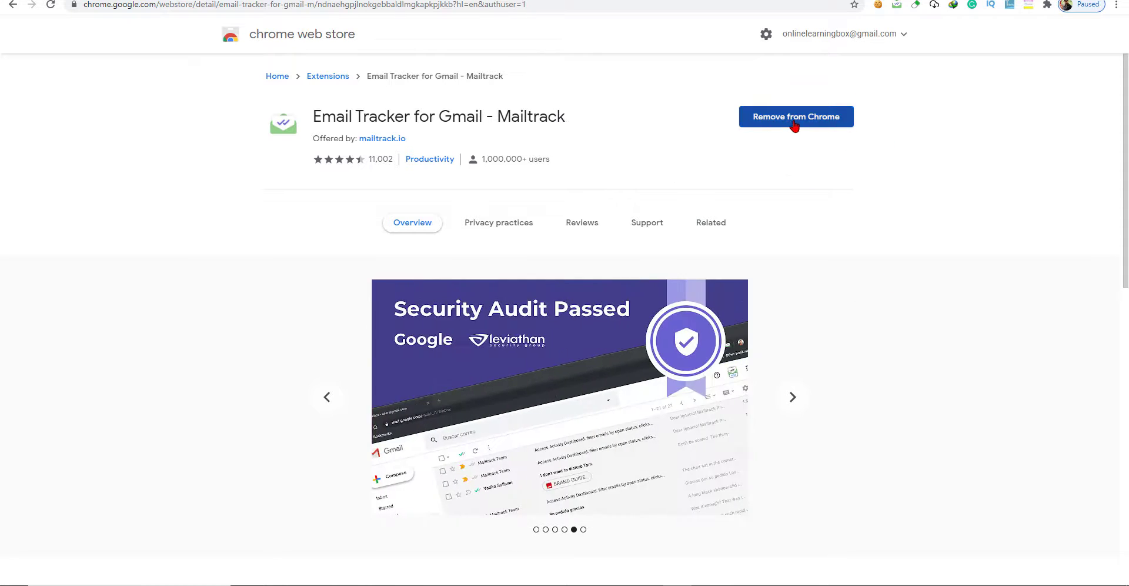
Remove Mailtrack from Chrome and confirm the removal.
{"action": "left_click", "coordinate": [795, 125]}
{"action": "left_click", "coordinate": [810, 100]}
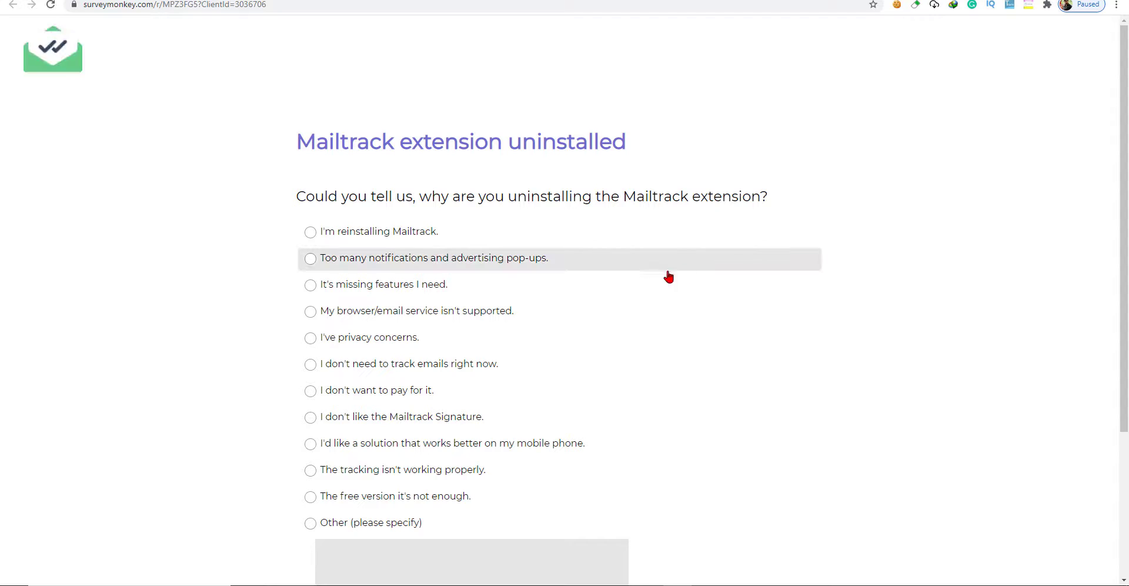
{"action": "scroll", "coordinate": [630, 292], "scroll_direction": "down", "scroll_amount": 3}
{"action": "scroll", "coordinate": [435, 252], "scroll_direction": "up", "scroll_amount": 3}
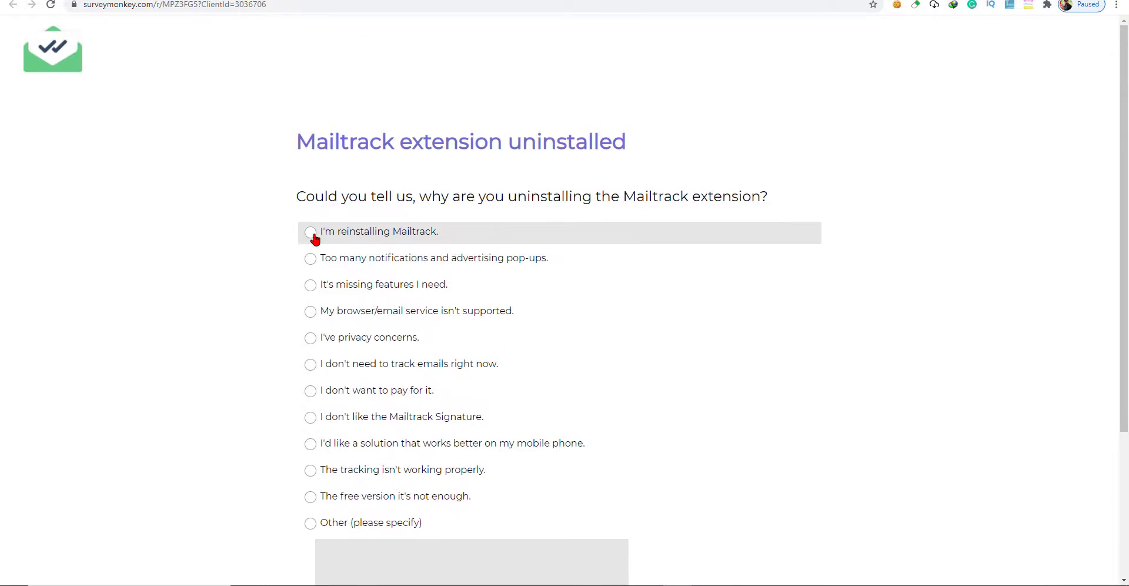
Answer the uninstall survey with 'I don't need to track emails right now' and submit.
{"action": "left_click", "coordinate": [310, 232]}
{"action": "scroll", "coordinate": [595, 247], "scroll_direction": "down", "scroll_amount": 3}
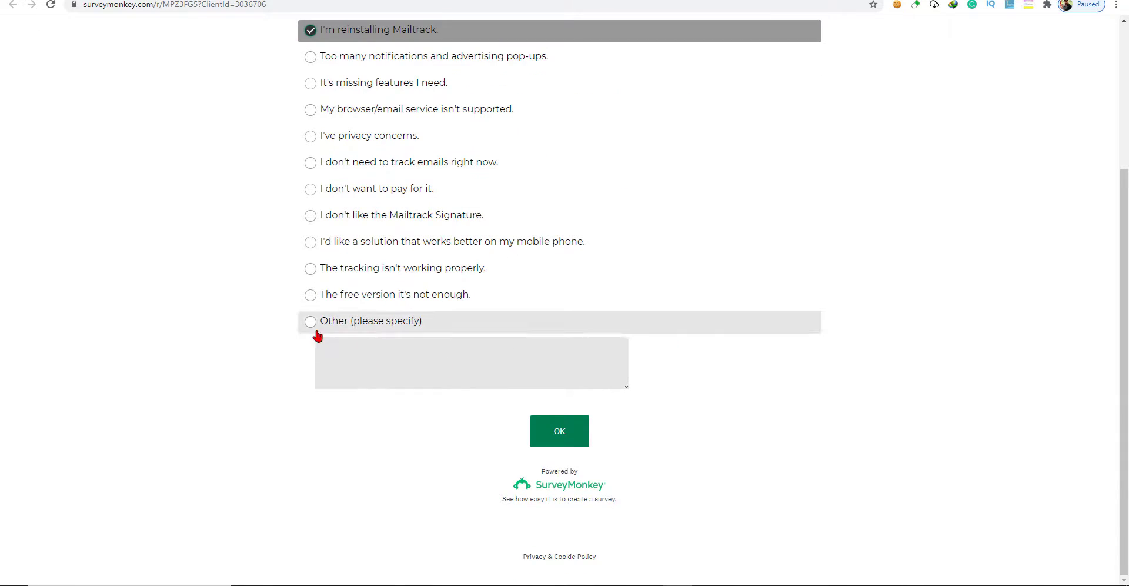
{"action": "left_click", "coordinate": [315, 324]}
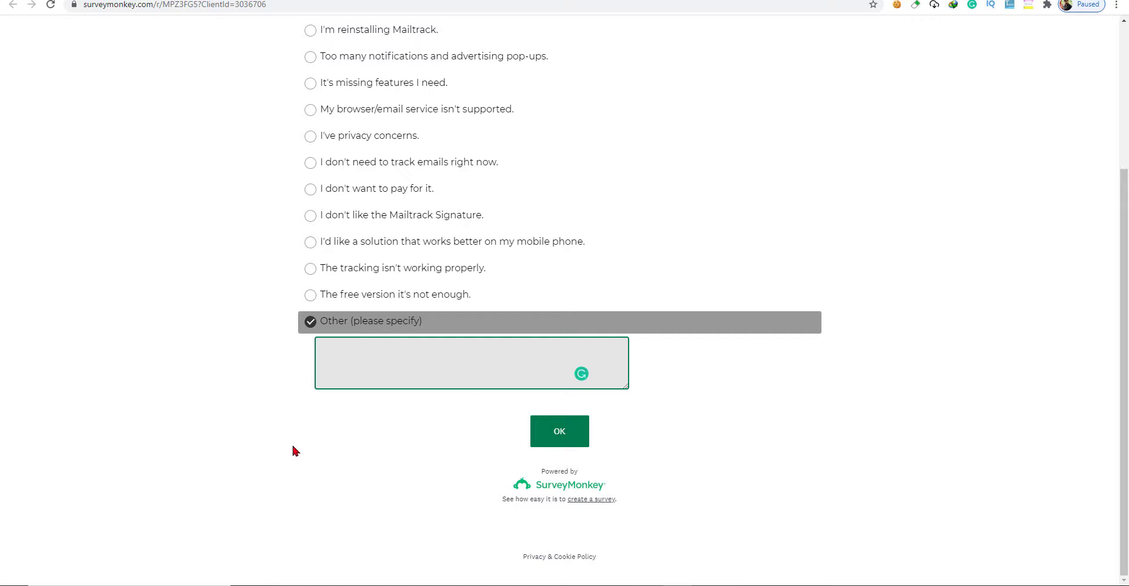
{"action": "left_click", "coordinate": [581, 441]}
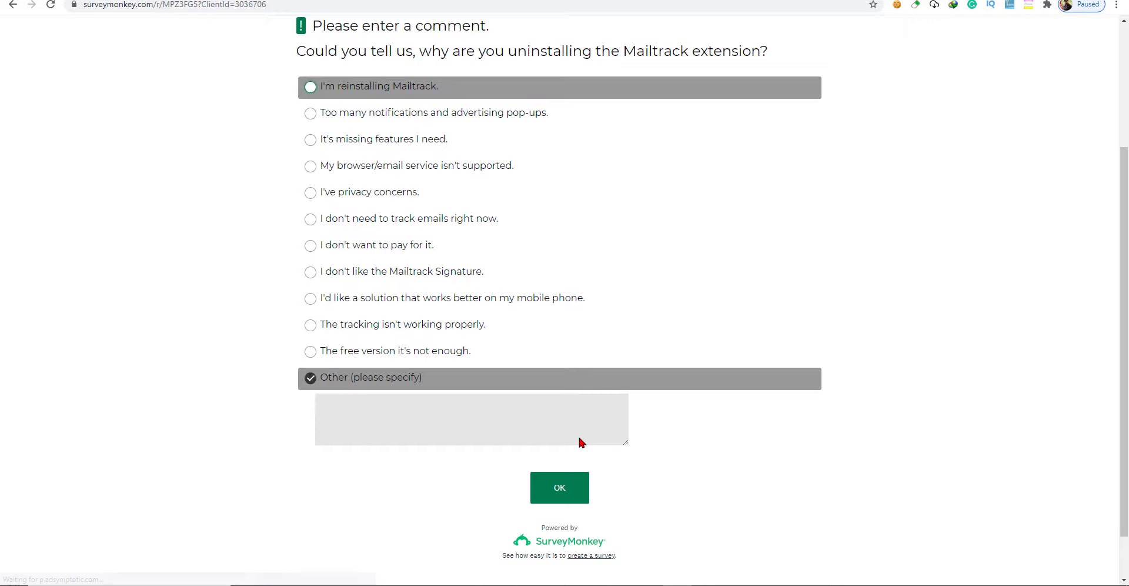
{"action": "left_click", "coordinate": [311, 221]}
{"action": "left_click", "coordinate": [561, 487]}
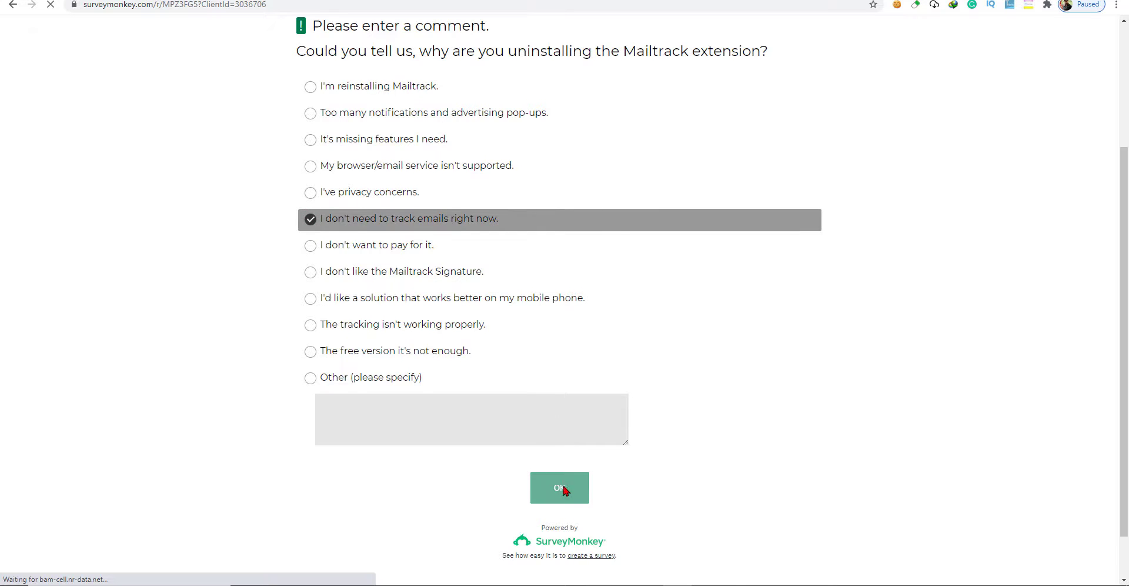
Finish the survey thank-you page, then go back to the Mailtrack store listing.
{"action": "left_click", "coordinate": [566, 347]}
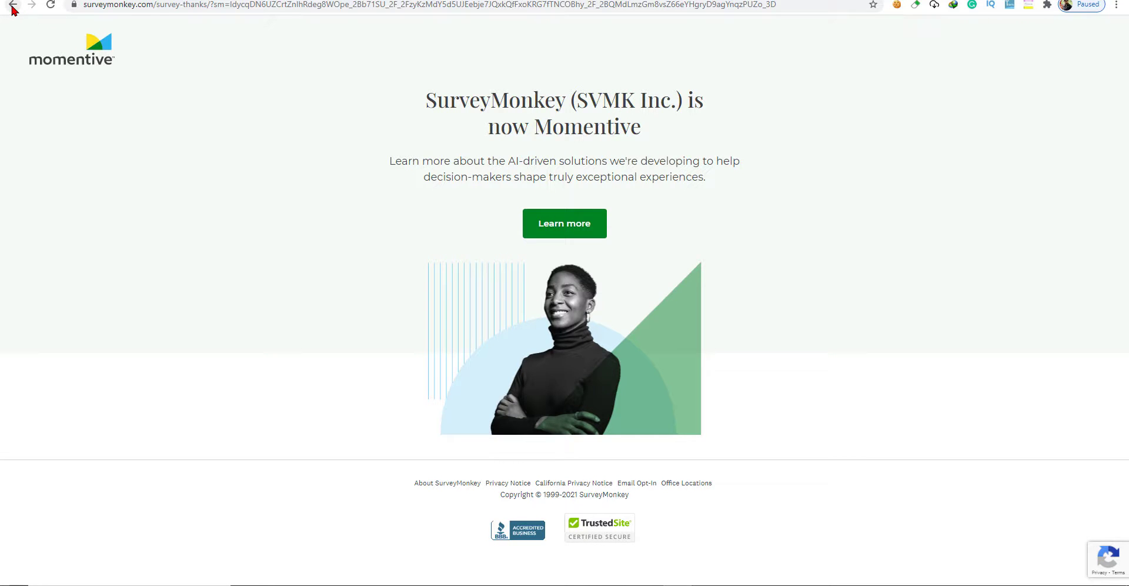
{"action": "left_click", "coordinate": [13, 5]}
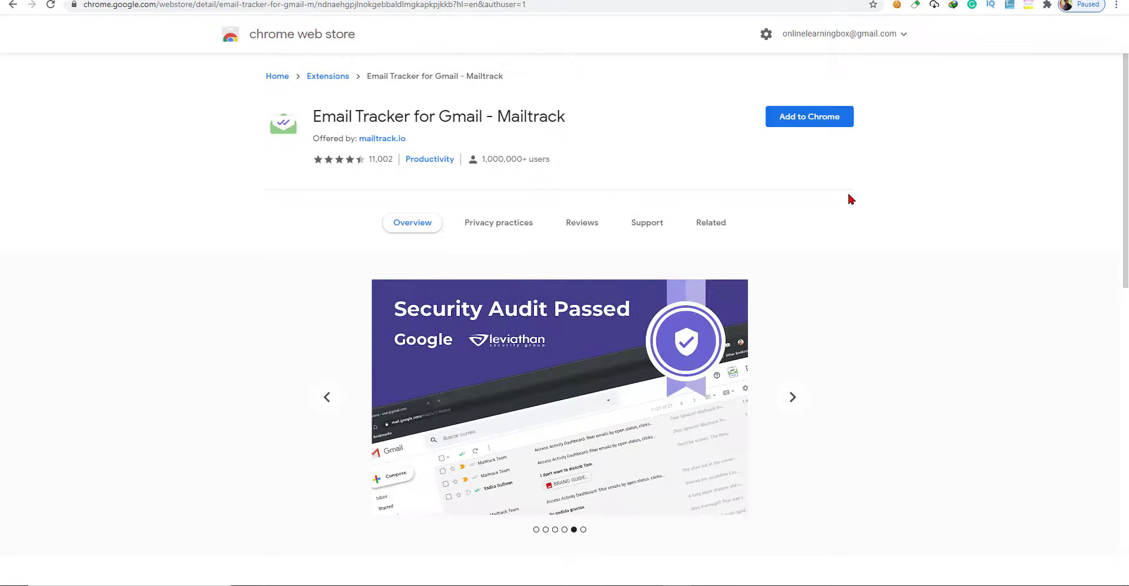
Add Mailtrack back to Chrome and connect it by signing in with the Google account password.
{"action": "left_click", "coordinate": [811, 120]}
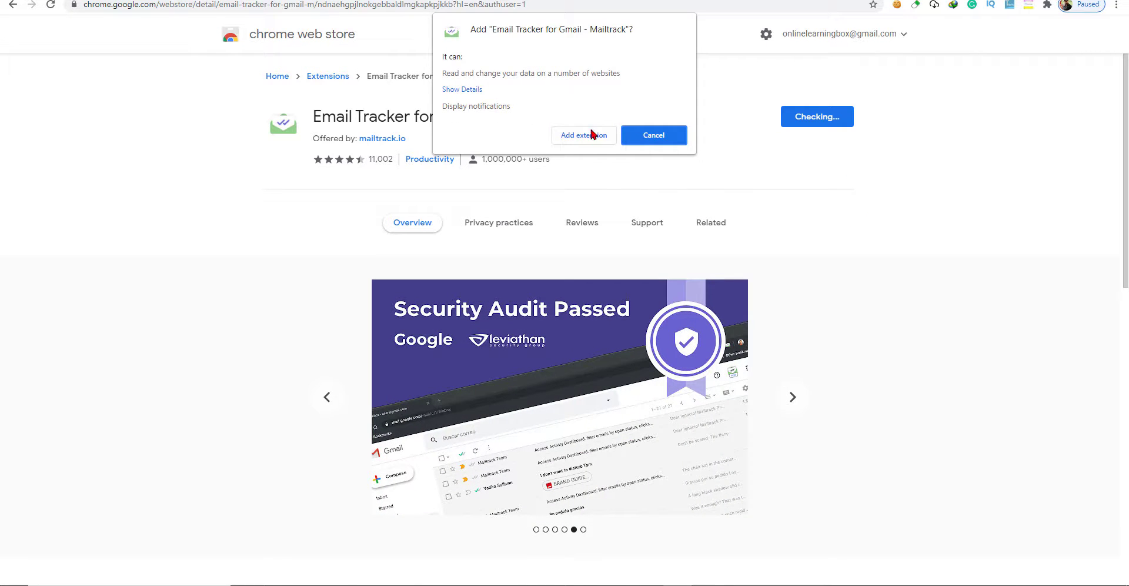
{"action": "left_click", "coordinate": [589, 136]}
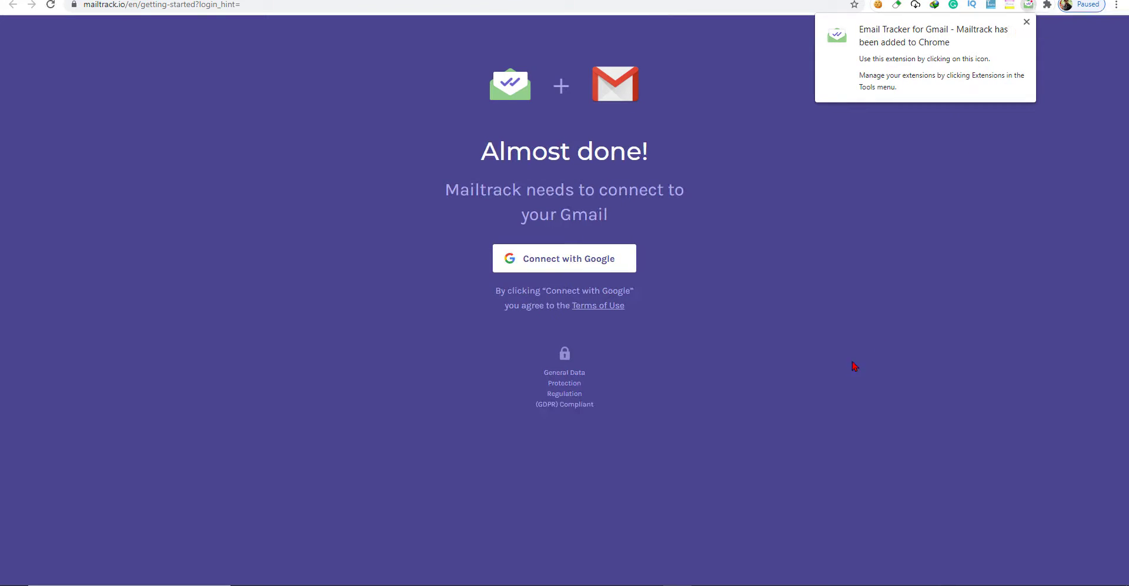
{"action": "left_click", "coordinate": [576, 269]}
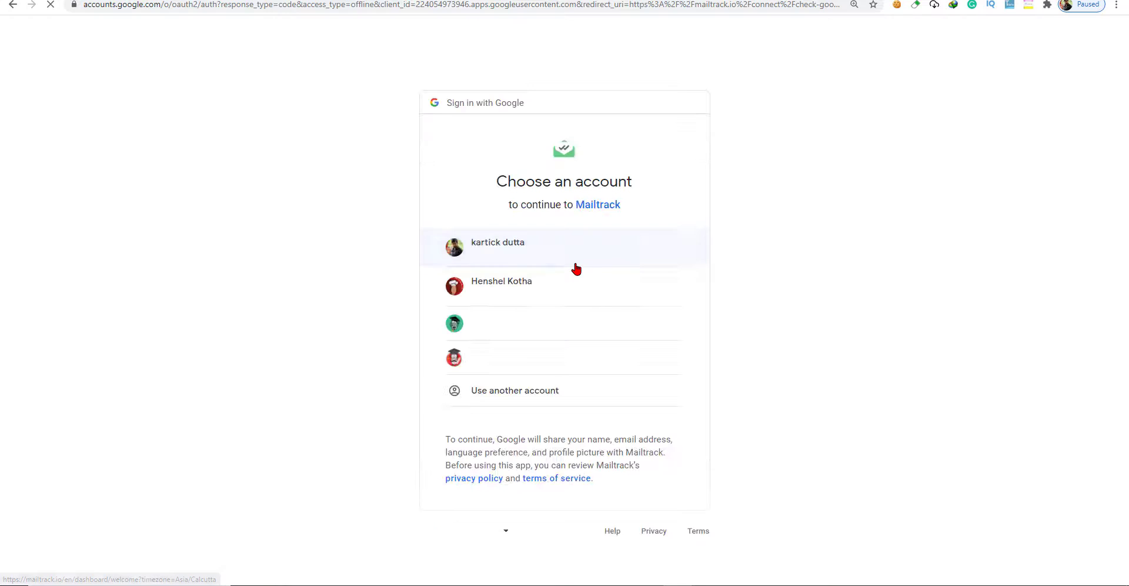
{"action": "left_click", "coordinate": [575, 265]}
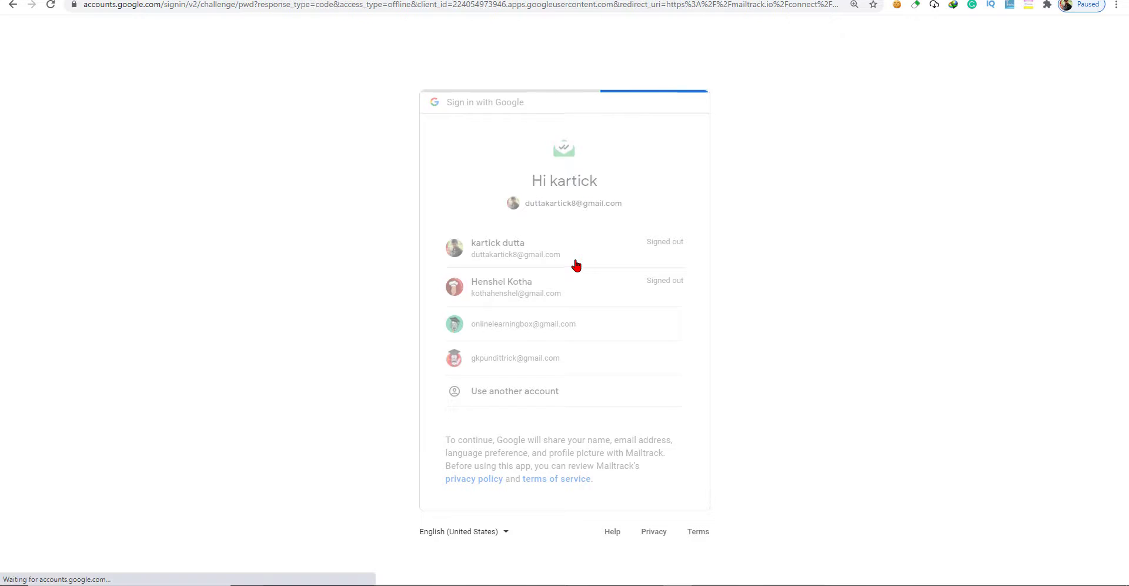
{"action": "left_click", "coordinate": [525, 319]}
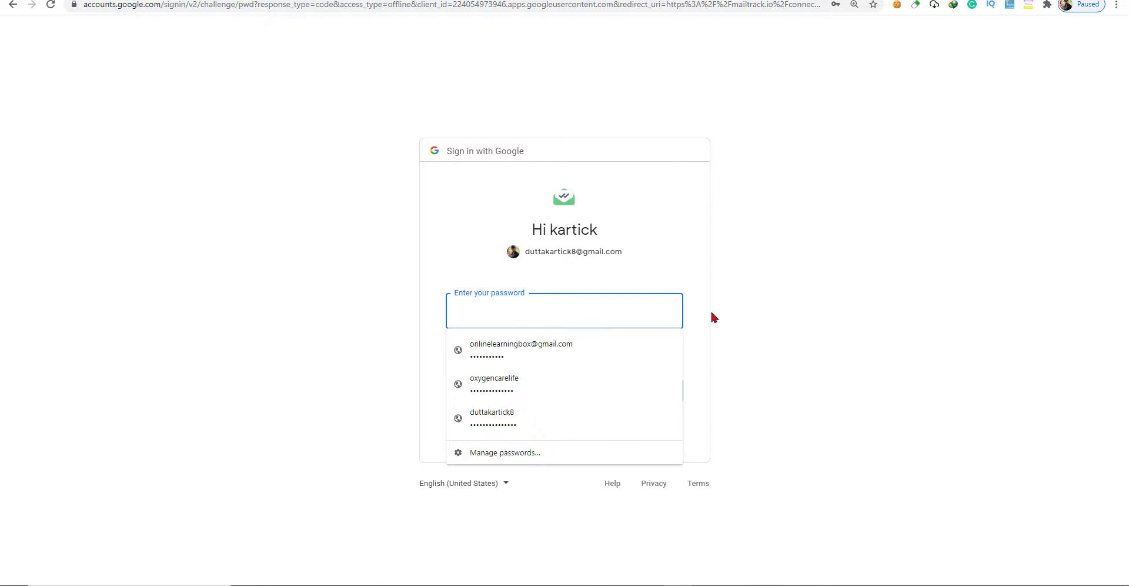
{"action": "left_click", "coordinate": [812, 298]}
{"action": "left_click", "coordinate": [565, 319]}
{"action": "type", "text": "k"}
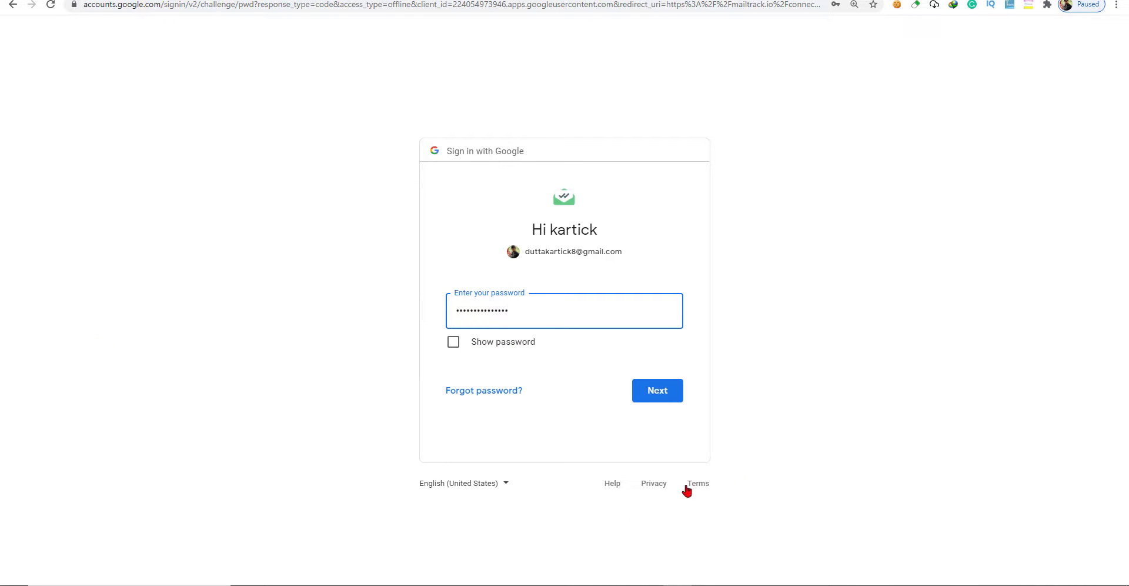
{"action": "left_click", "coordinate": [668, 392]}
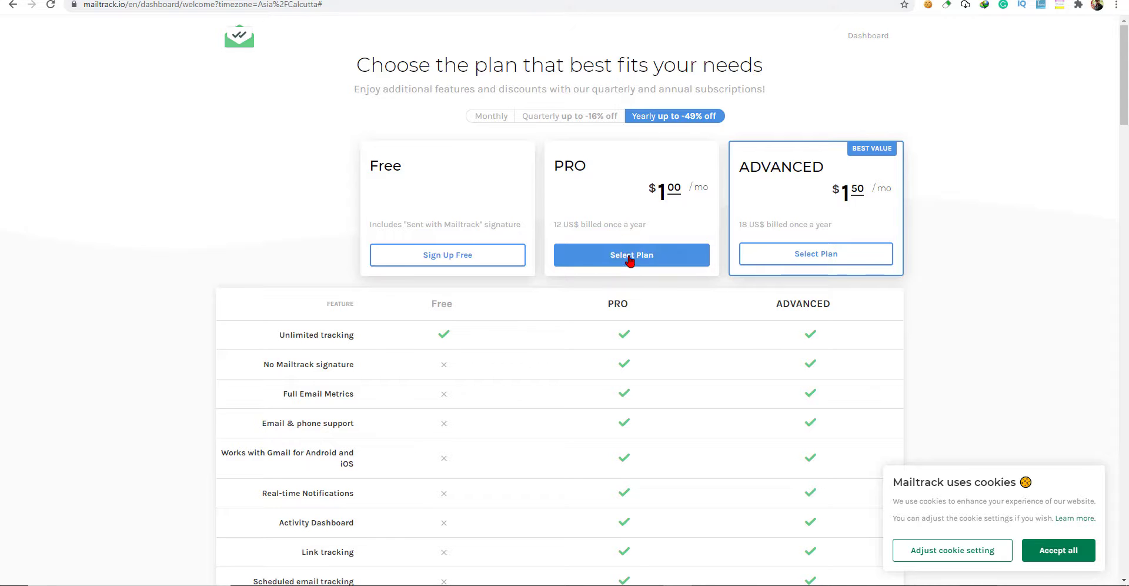
Review the Free, PRO and ADVANCED plans and choose Sign Up Free.
{"action": "scroll", "coordinate": [630, 252], "scroll_direction": "down", "scroll_amount": 5}
{"action": "scroll", "coordinate": [625, 217], "scroll_direction": "up", "scroll_amount": 3}
{"action": "scroll", "coordinate": [643, 175], "scroll_direction": "down", "scroll_amount": 3}
{"action": "scroll", "coordinate": [639, 177], "scroll_direction": "down", "scroll_amount": 3}
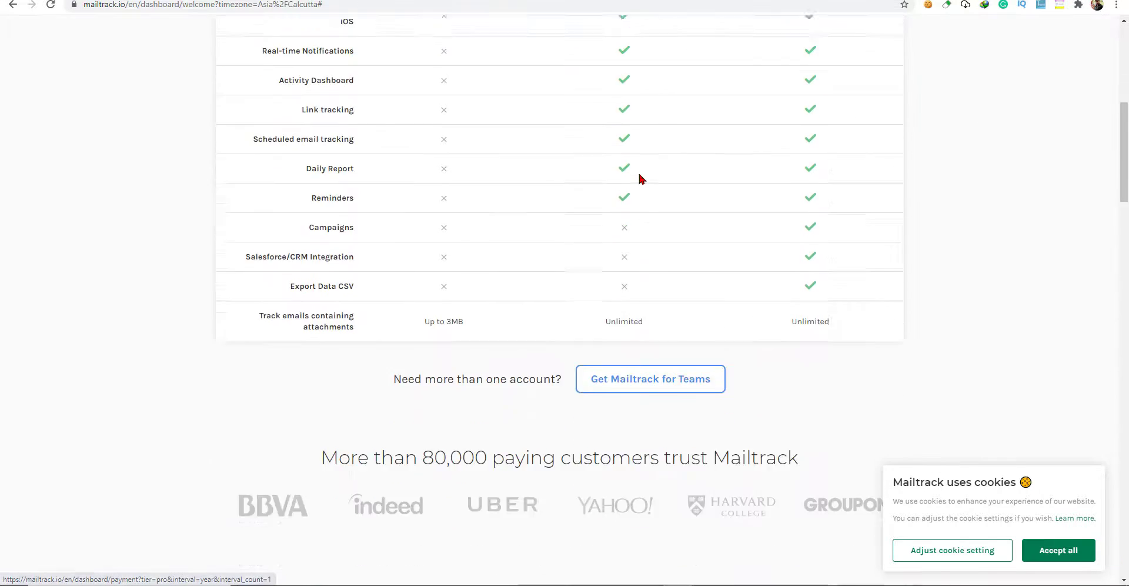
{"action": "scroll", "coordinate": [637, 176], "scroll_direction": "up", "scroll_amount": 6}
{"action": "scroll", "coordinate": [709, 176], "scroll_direction": "down", "scroll_amount": 1}
{"action": "scroll", "coordinate": [709, 177], "scroll_direction": "up", "scroll_amount": 3}
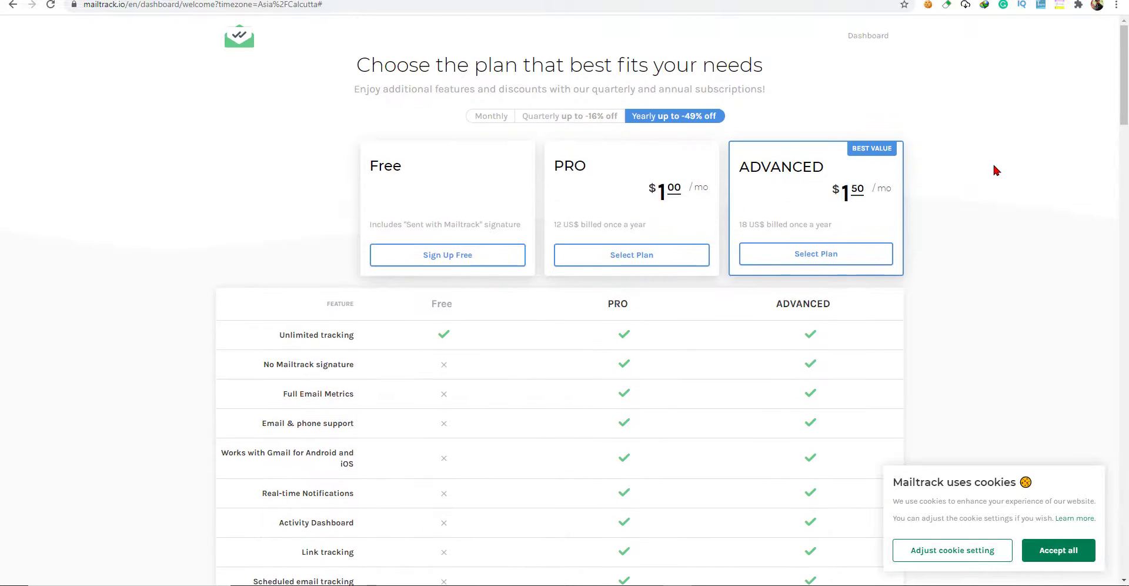
{"action": "scroll", "coordinate": [877, 207], "scroll_direction": "down", "scroll_amount": 3}
{"action": "scroll", "coordinate": [877, 202], "scroll_direction": "up", "scroll_amount": 1}
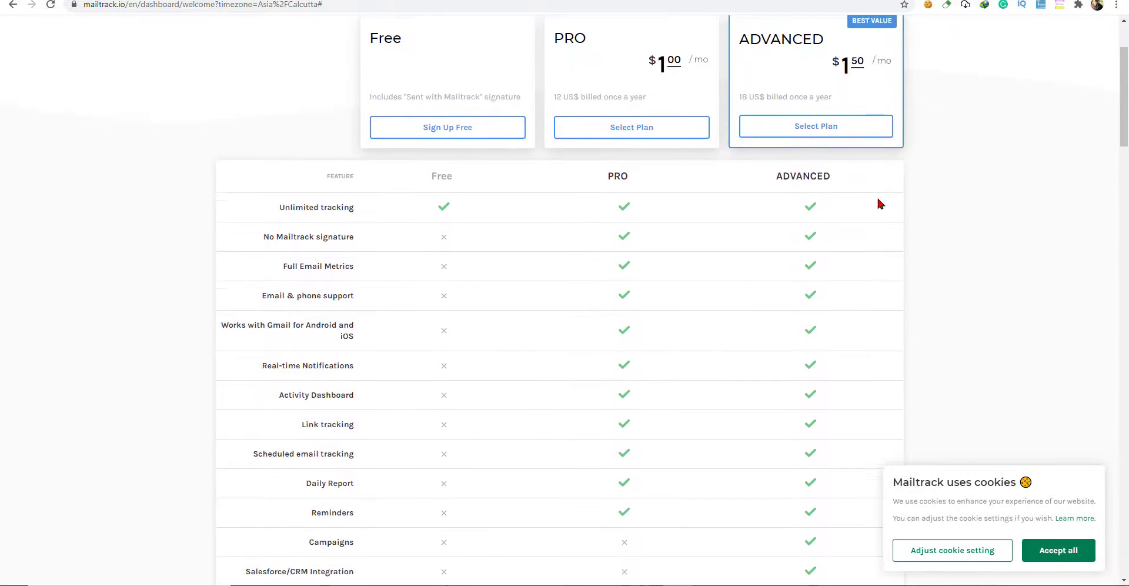
{"action": "scroll", "coordinate": [877, 202], "scroll_direction": "down", "scroll_amount": 5}
{"action": "scroll", "coordinate": [862, 202], "scroll_direction": "up", "scroll_amount": 7}
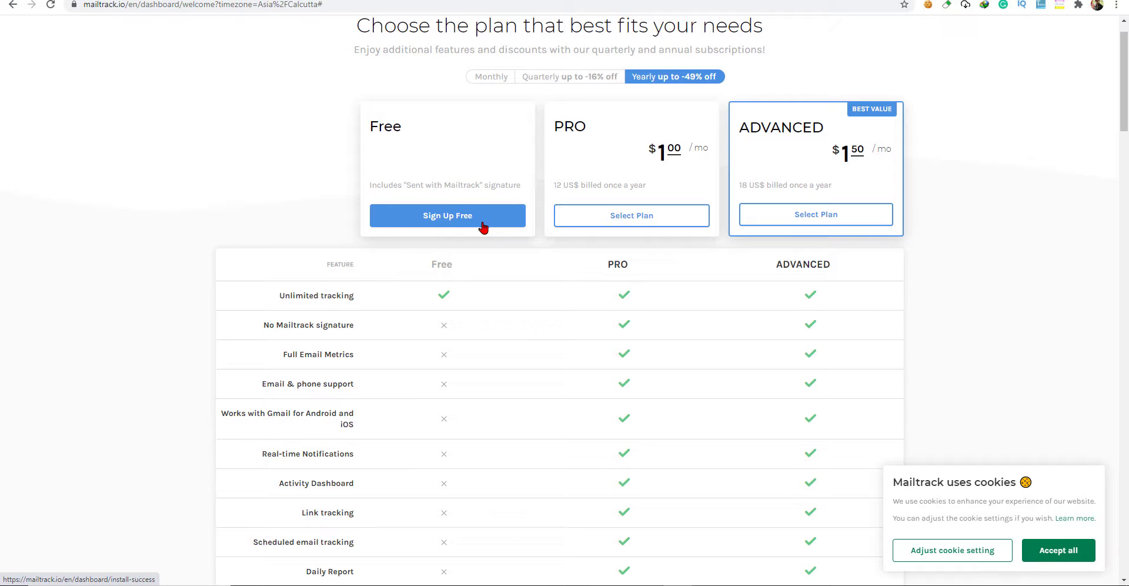
{"action": "left_click", "coordinate": [482, 228]}
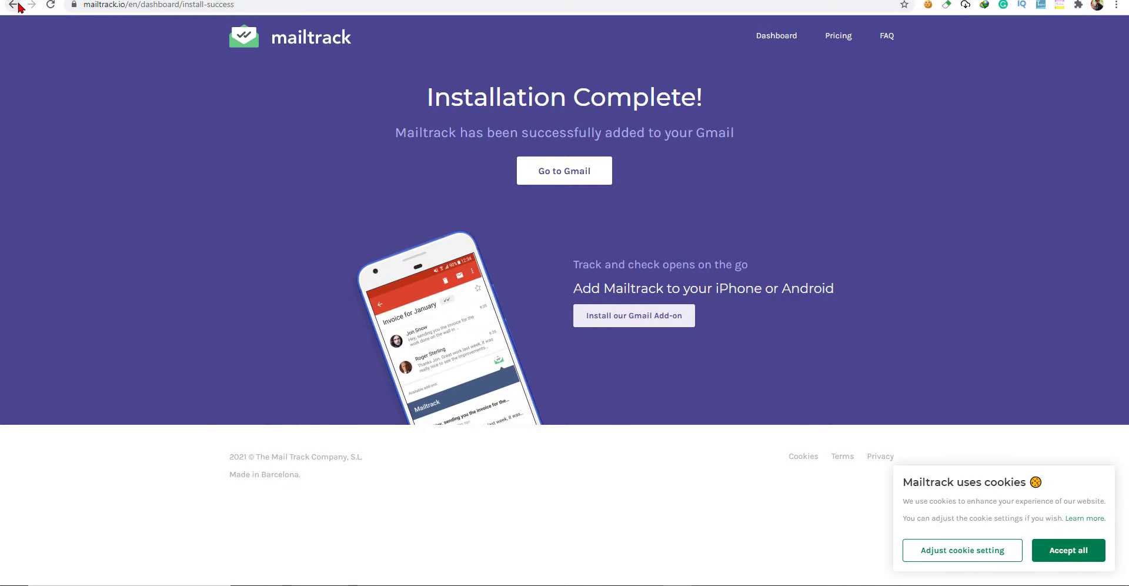
Return to the pricing page, compare the plans again and pick the Free plan.
{"action": "left_click", "coordinate": [13, 4]}
{"action": "scroll", "coordinate": [475, 235], "scroll_direction": "down", "scroll_amount": 3}
{"action": "scroll", "coordinate": [441, 230], "scroll_direction": "up", "scroll_amount": 1}
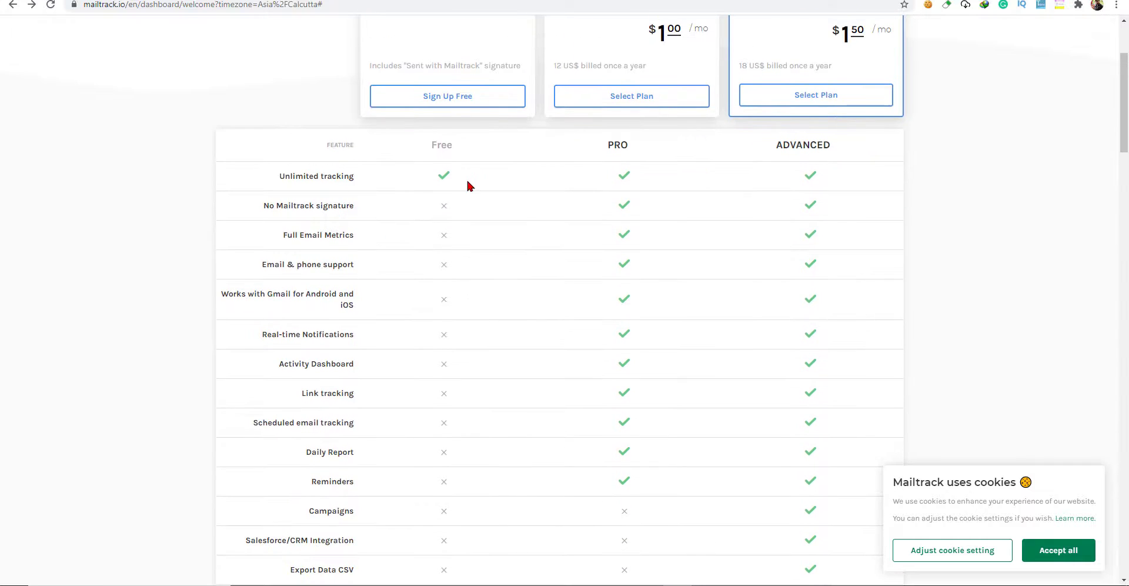
{"action": "scroll", "coordinate": [412, 247], "scroll_direction": "up", "scroll_amount": 3}
{"action": "scroll", "coordinate": [382, 223], "scroll_direction": "down", "scroll_amount": 3}
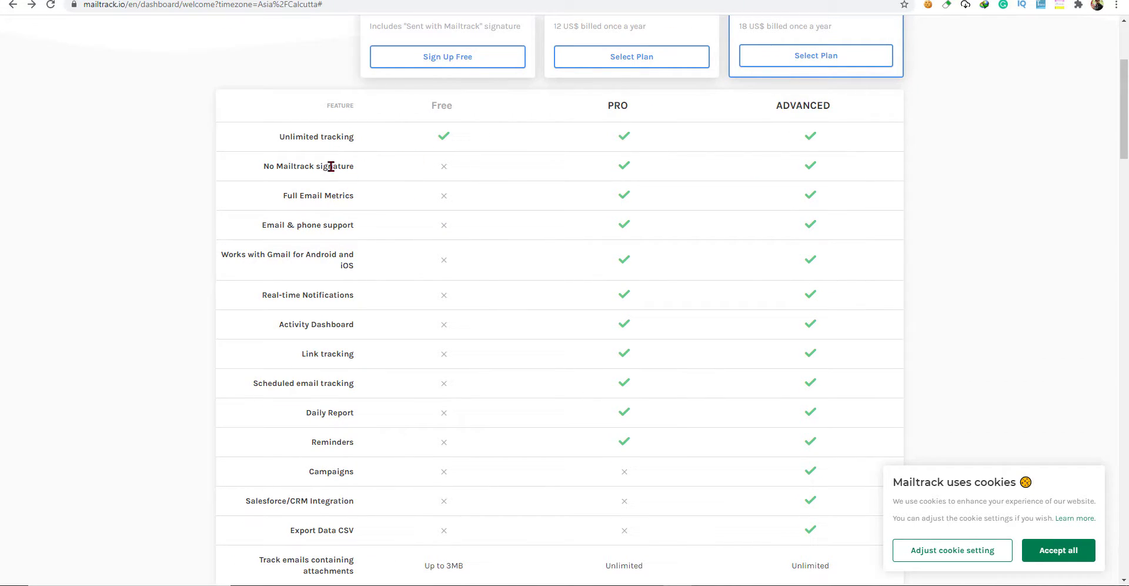
{"action": "scroll", "coordinate": [342, 209], "scroll_direction": "down", "scroll_amount": 3}
{"action": "scroll", "coordinate": [421, 151], "scroll_direction": "up", "scroll_amount": 1}
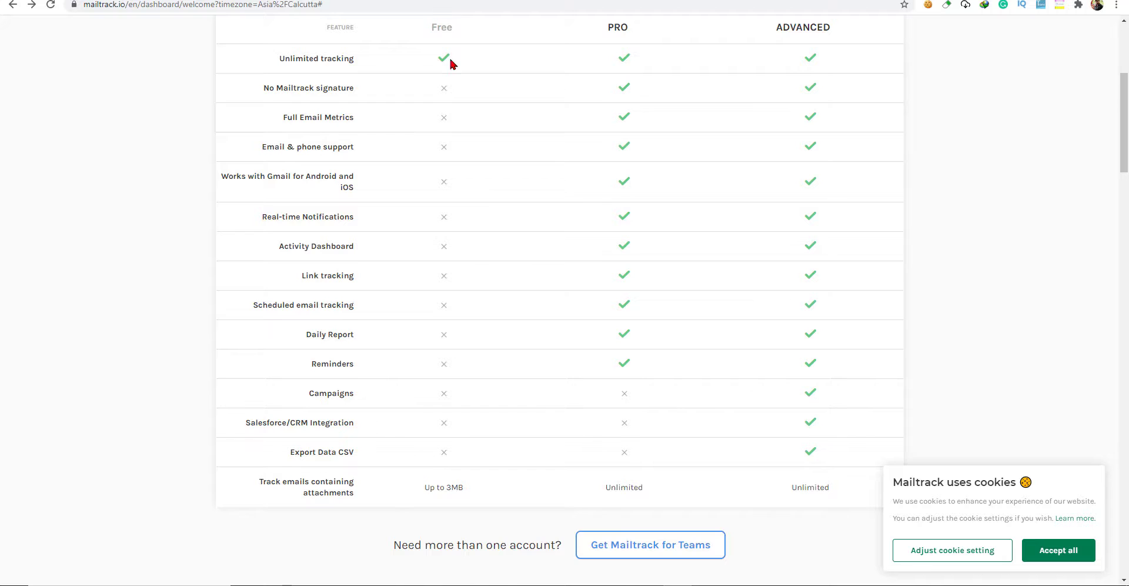
{"action": "scroll", "coordinate": [463, 97], "scroll_direction": "up", "scroll_amount": 3}
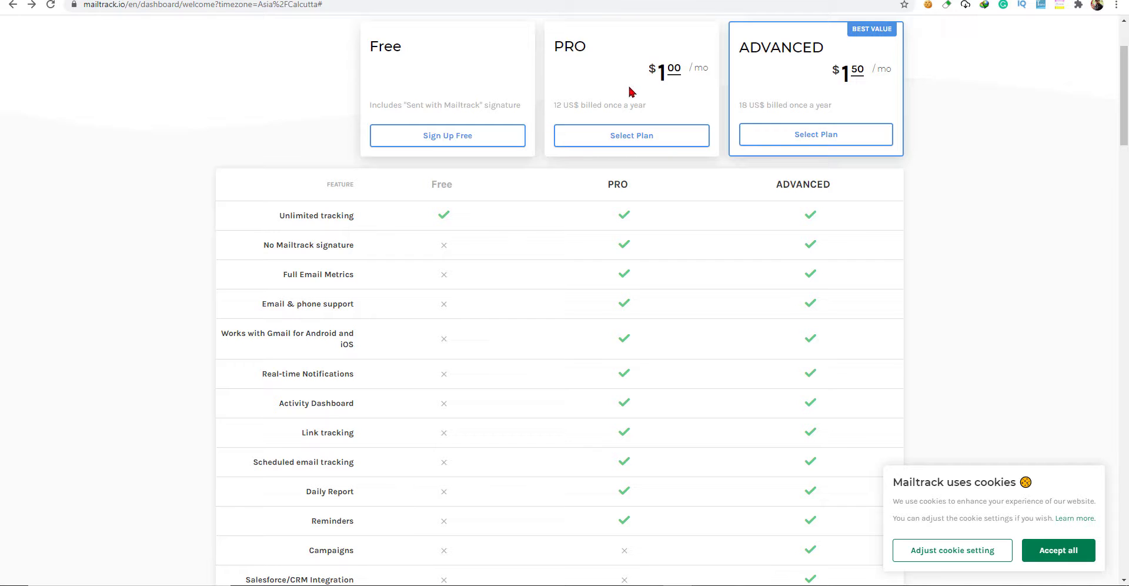
{"action": "scroll", "coordinate": [630, 88], "scroll_direction": "up", "scroll_amount": 2}
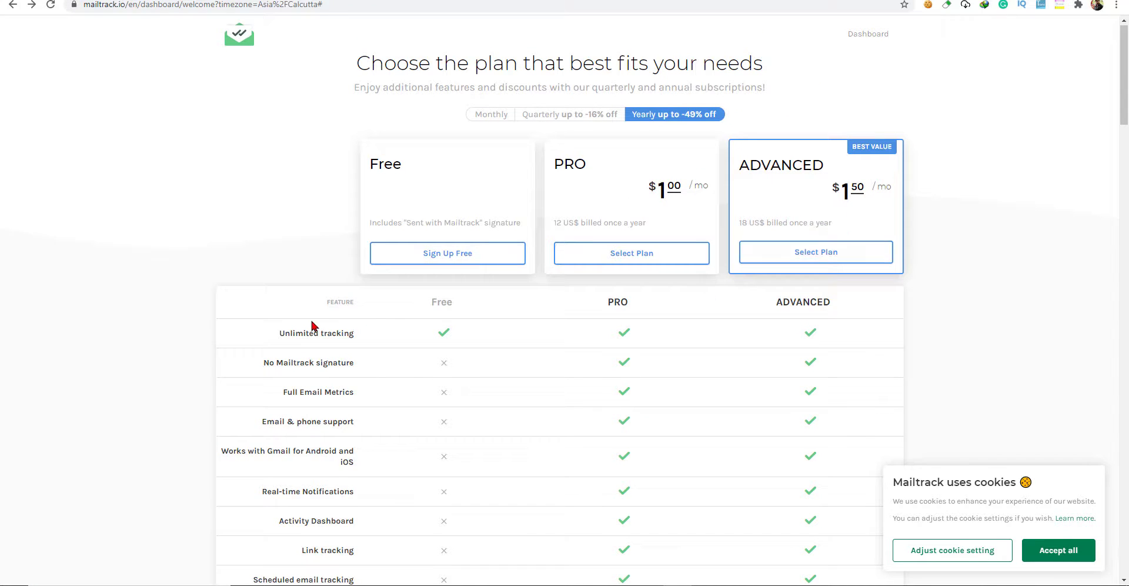
{"action": "left_click", "coordinate": [442, 260]}
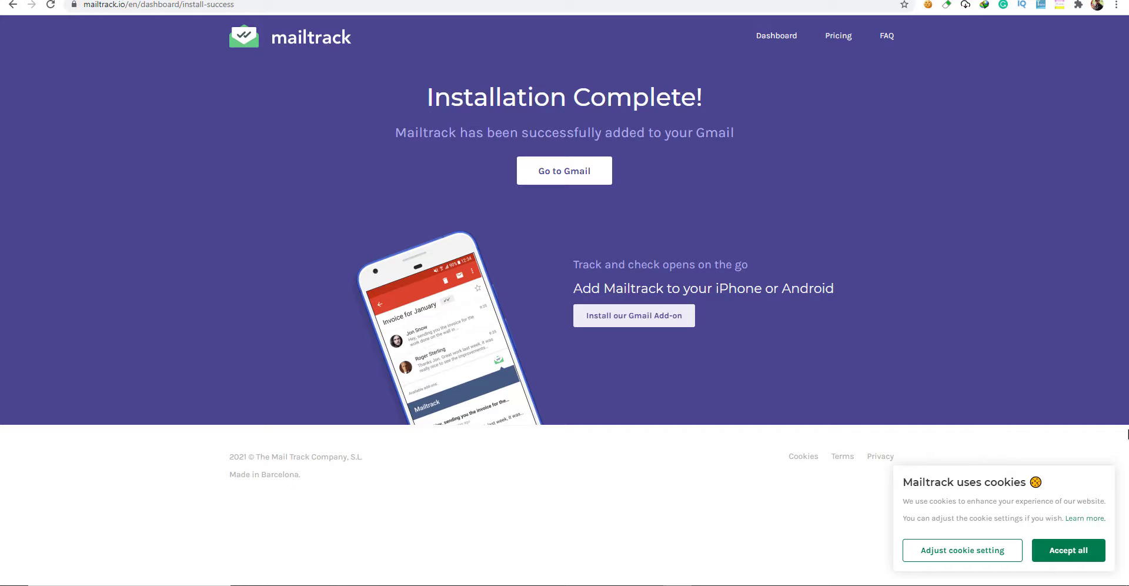
Accept all cookies on the site and go to the Gmail inbox.
{"action": "left_click", "coordinate": [1096, 541]}
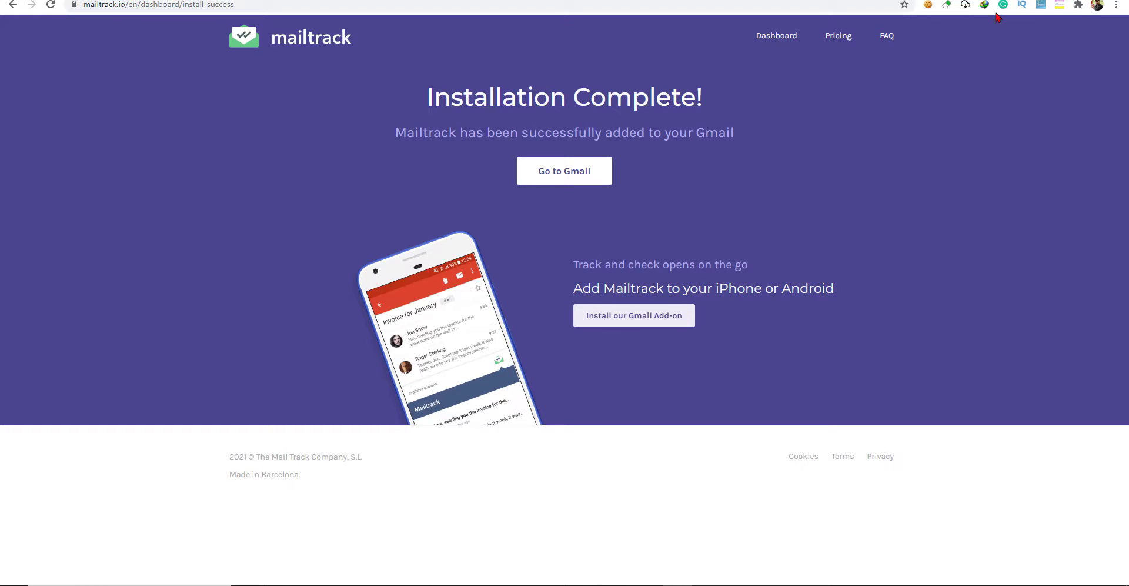
{"action": "left_click", "coordinate": [929, 6]}
{"action": "left_click", "coordinate": [991, 109]}
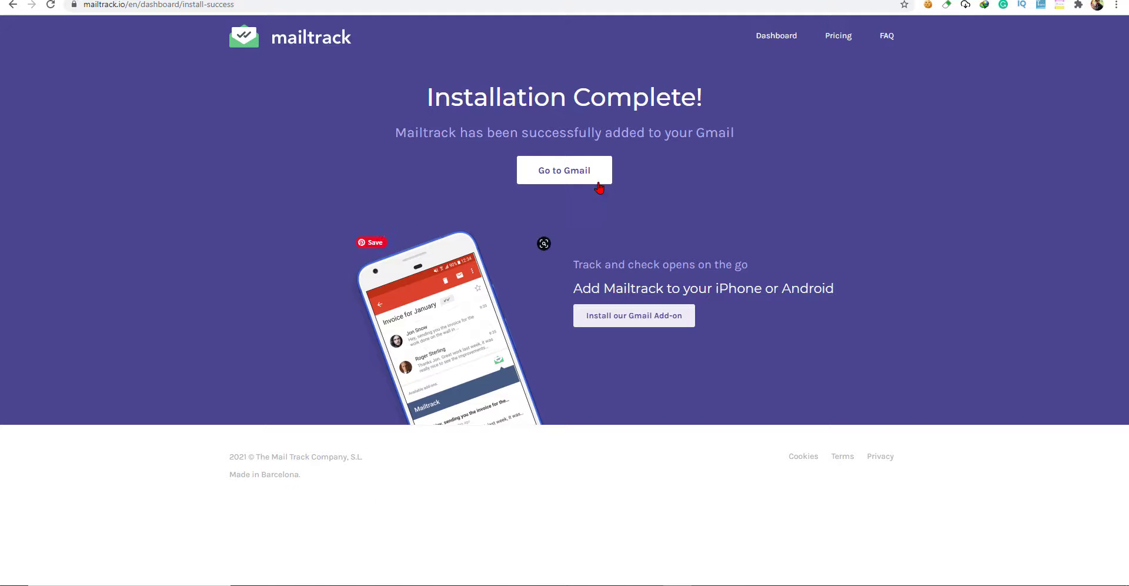
{"action": "left_click", "coordinate": [591, 178]}
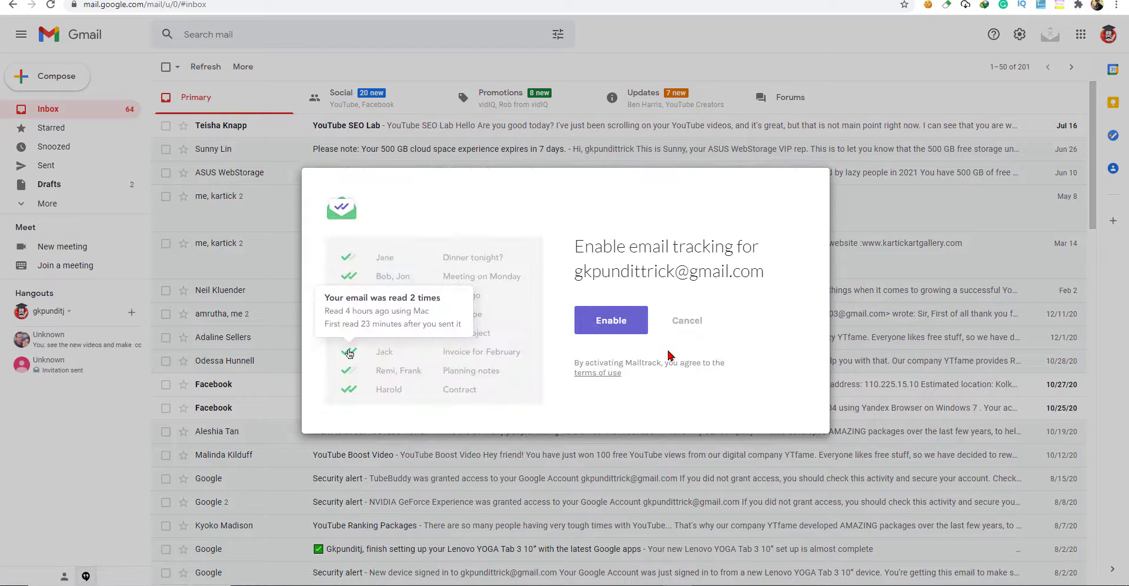
Enable Mailtrack tracking and authorise it to access the Google account.
{"action": "left_click", "coordinate": [625, 331]}
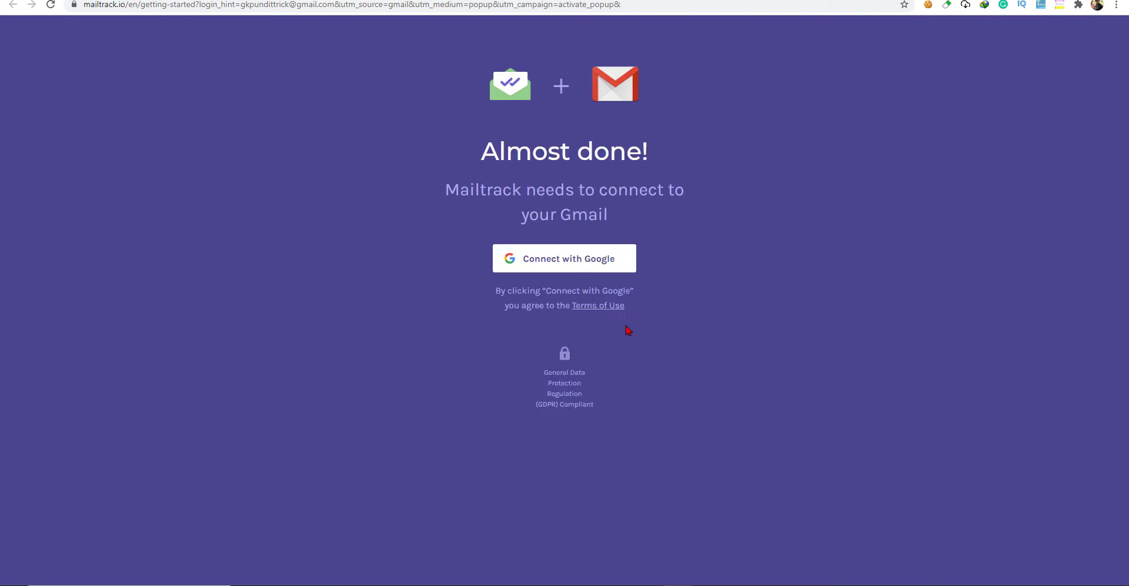
{"action": "left_click", "coordinate": [605, 266]}
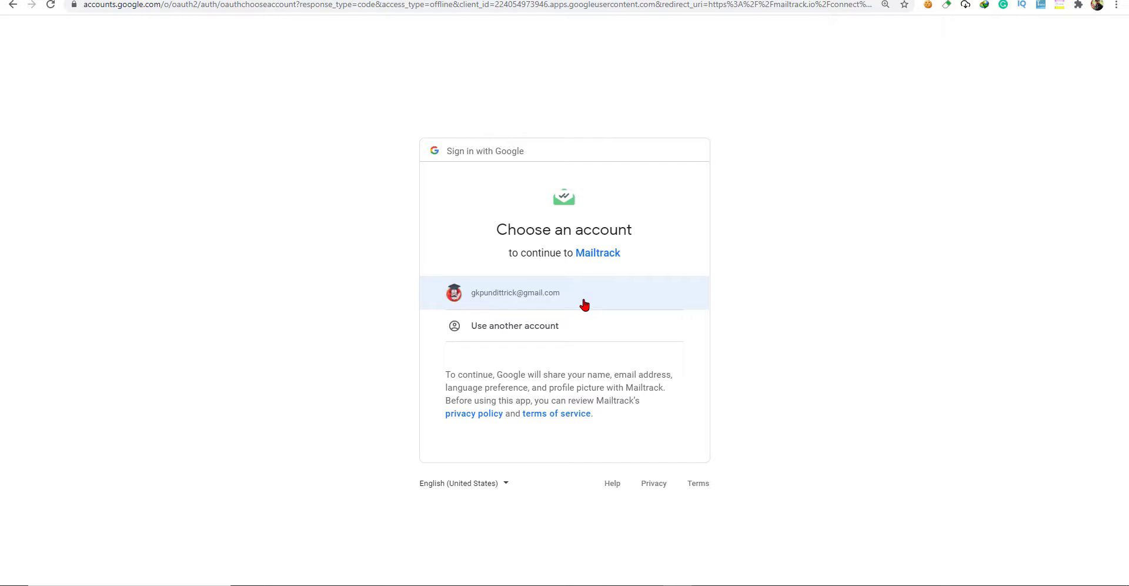
{"action": "left_click", "coordinate": [582, 303]}
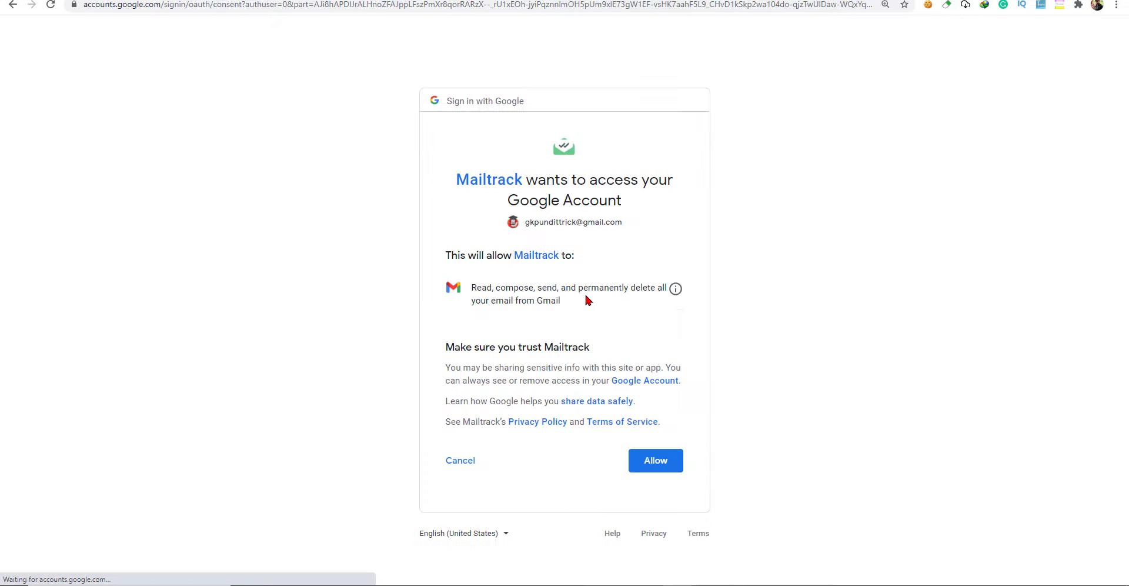
{"action": "left_click", "coordinate": [660, 466]}
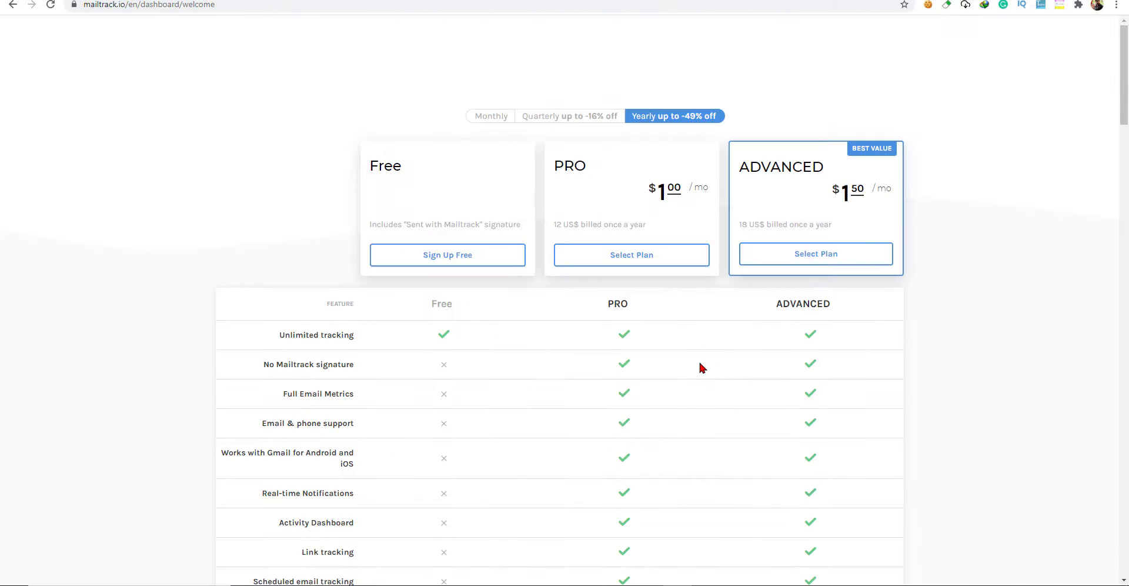
Sign up for Mailtrack's Free plan and return to the Gmail inbox.
{"action": "scroll", "coordinate": [694, 359], "scroll_direction": "down", "scroll_amount": 8}
{"action": "scroll", "coordinate": [683, 351], "scroll_direction": "up", "scroll_amount": 4}
{"action": "scroll", "coordinate": [682, 349], "scroll_direction": "up", "scroll_amount": 4}
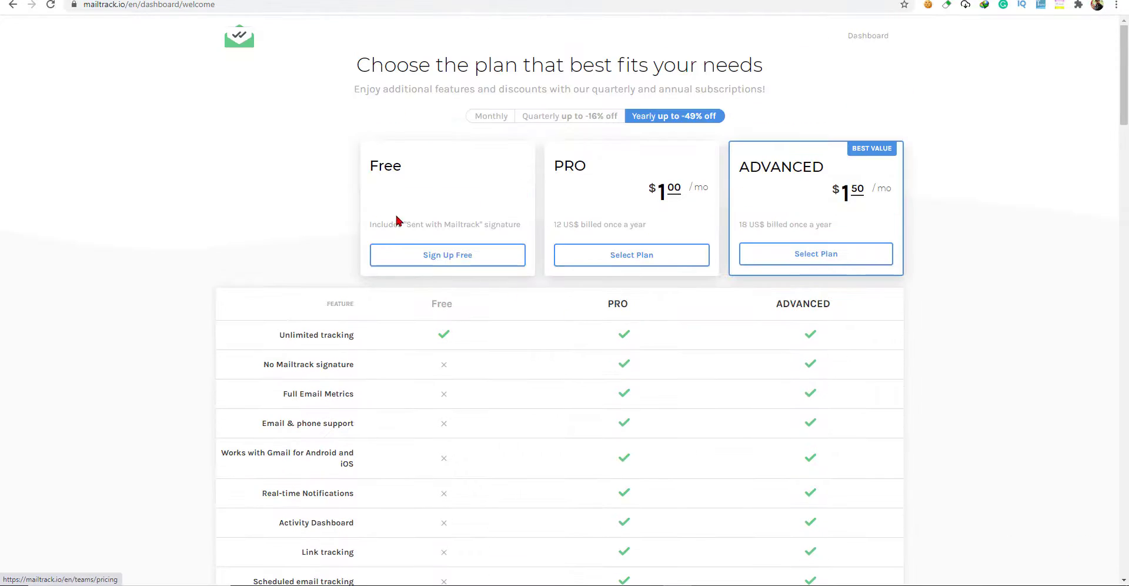
{"action": "left_click", "coordinate": [447, 261]}
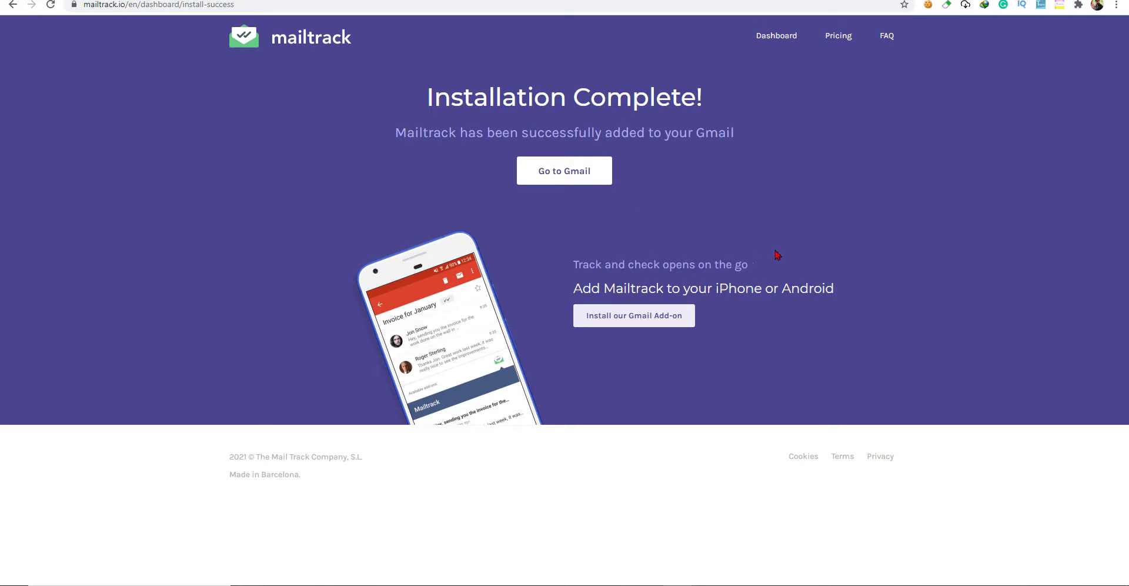
{"action": "left_click", "coordinate": [579, 180]}
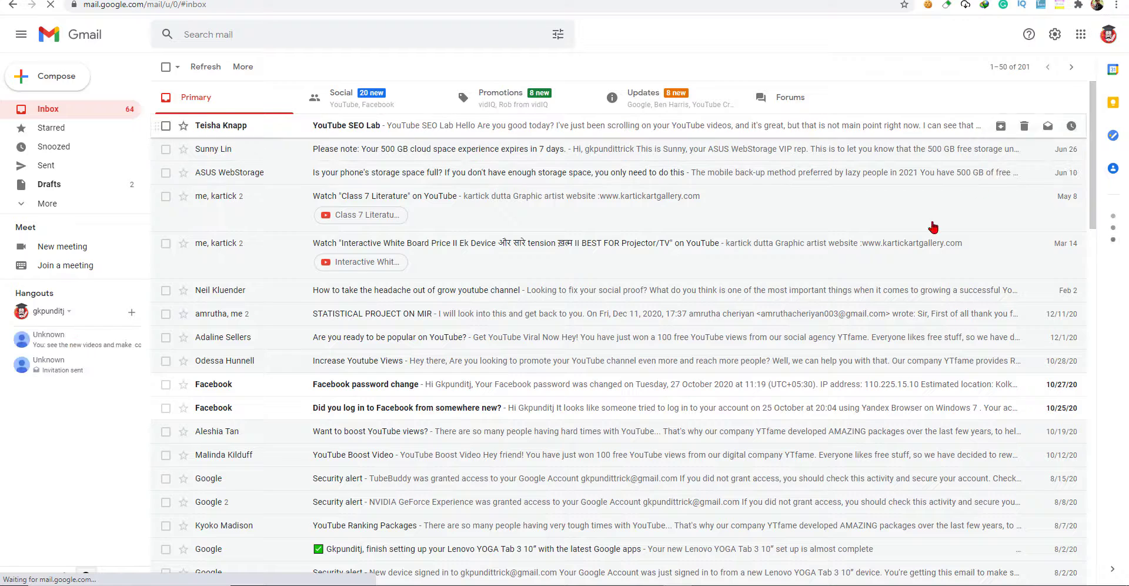
On the Manage extensions page, turn the Mailtrack extension off and back on.
{"action": "left_click", "coordinate": [1080, 6]}
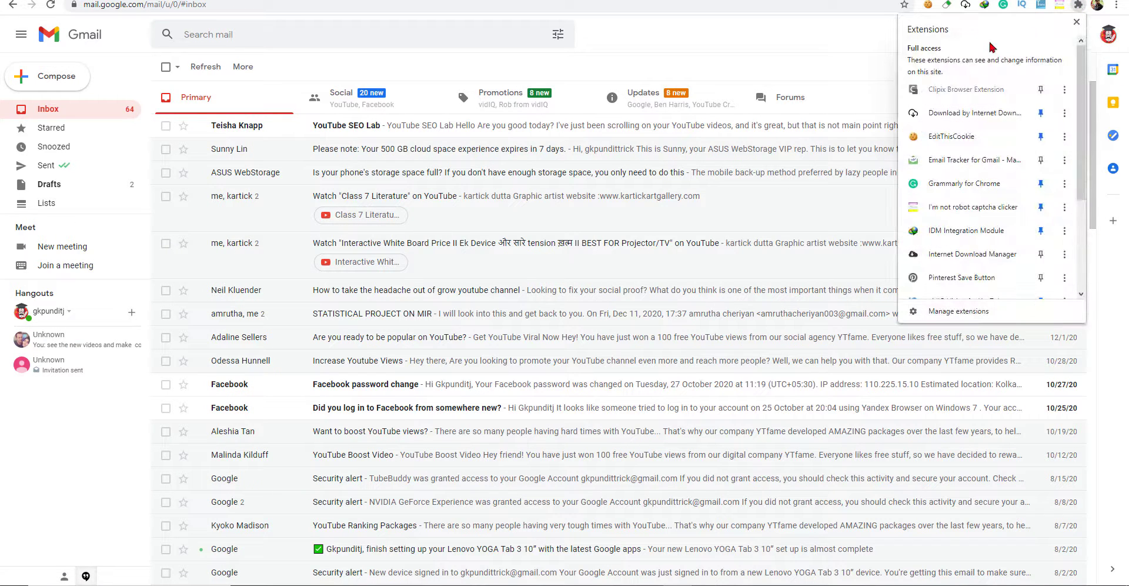
{"action": "scroll", "coordinate": [935, 294], "scroll_direction": "down", "scroll_amount": 1}
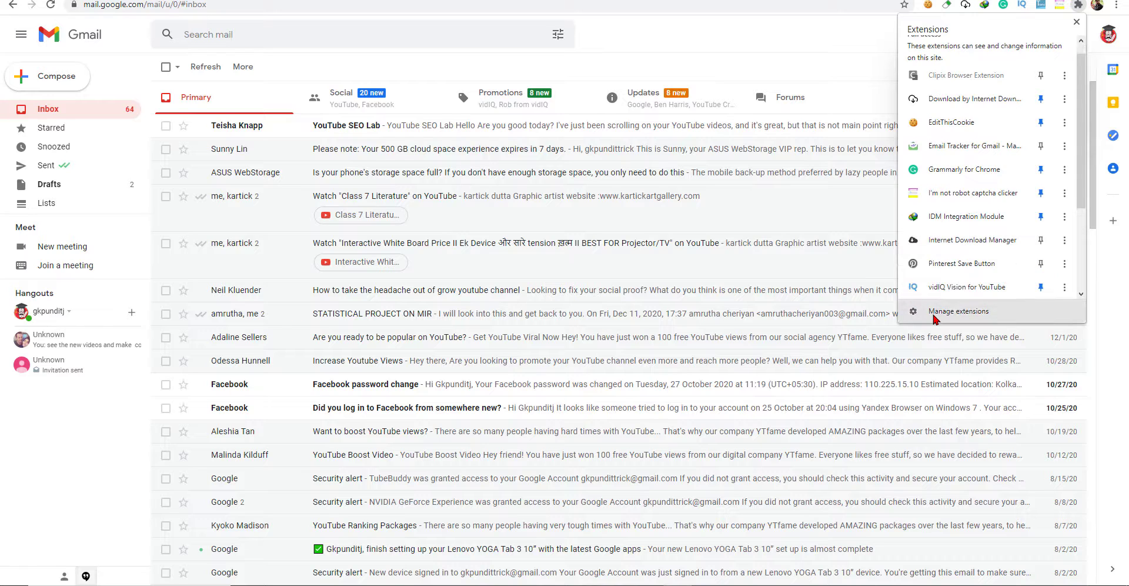
{"action": "left_click", "coordinate": [933, 315]}
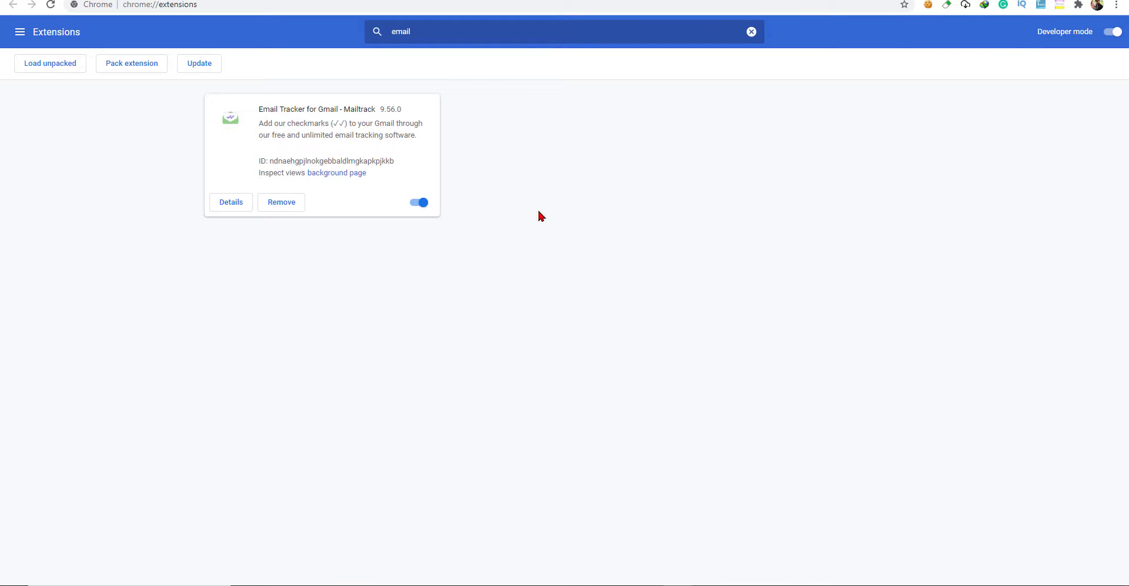
{"action": "left_click", "coordinate": [411, 203]}
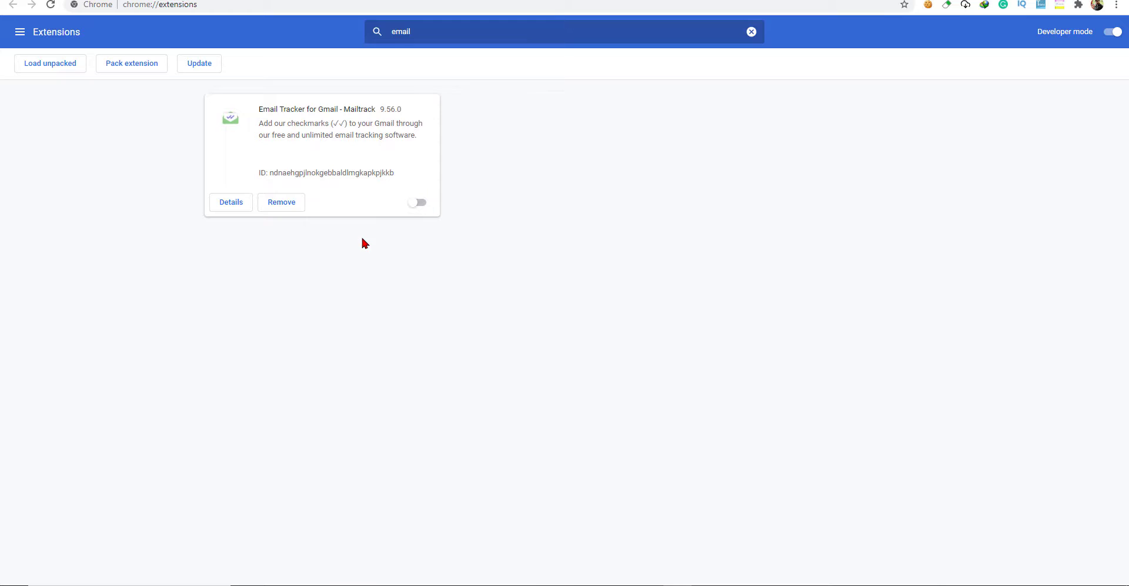
{"action": "left_click", "coordinate": [426, 203]}
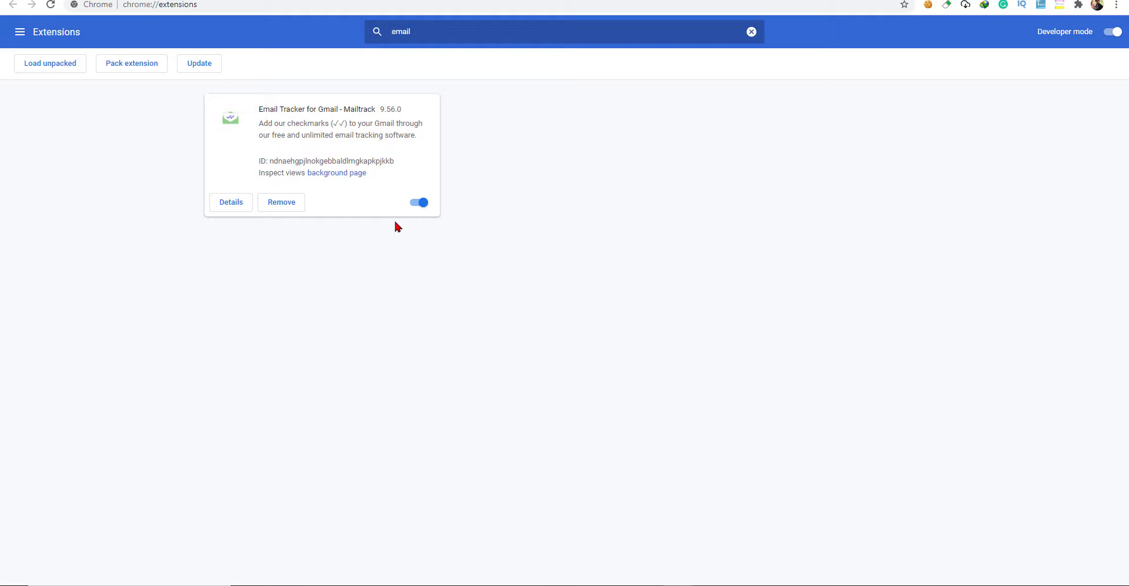
Review the Mailtrack extension's details page, then open a new tab.
{"action": "left_click", "coordinate": [234, 209]}
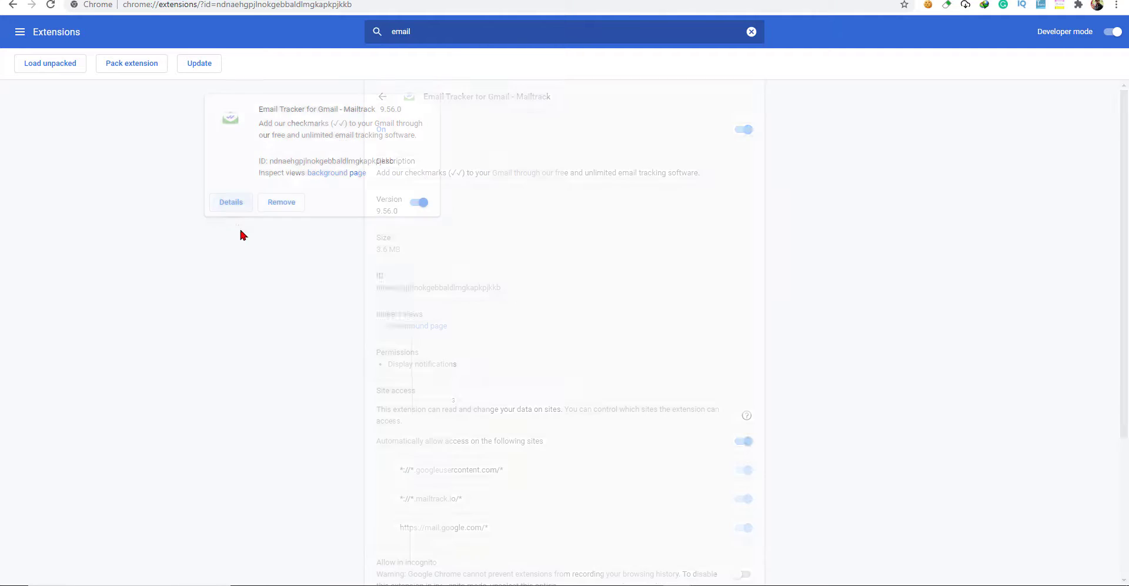
{"action": "scroll", "coordinate": [616, 269], "scroll_direction": "down", "scroll_amount": 3}
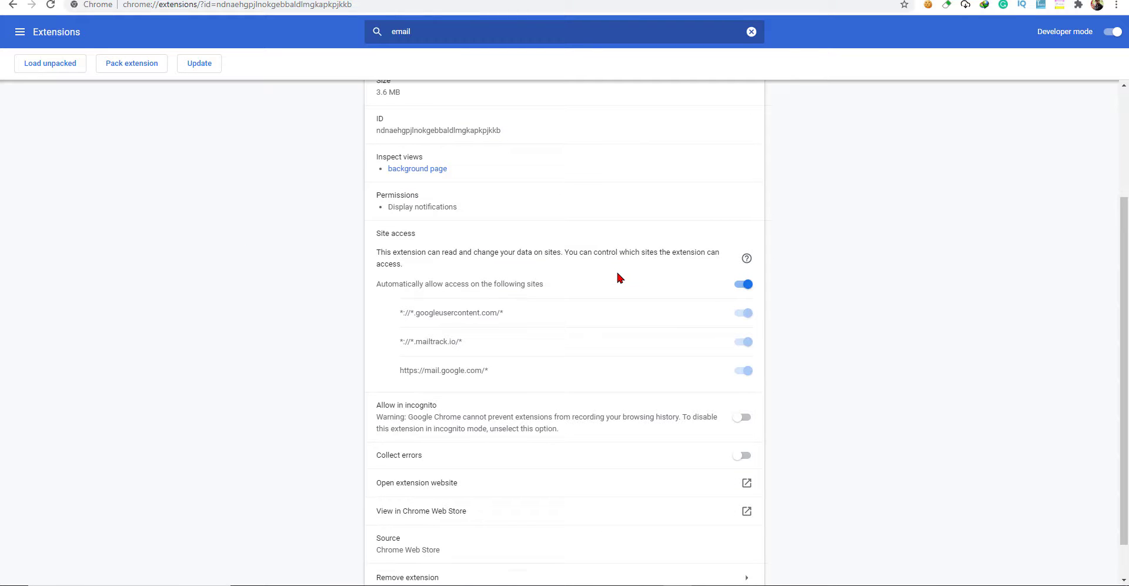
{"action": "scroll", "coordinate": [616, 276], "scroll_direction": "down", "scroll_amount": 1}
{"action": "scroll", "coordinate": [616, 275], "scroll_direction": "up", "scroll_amount": 4}
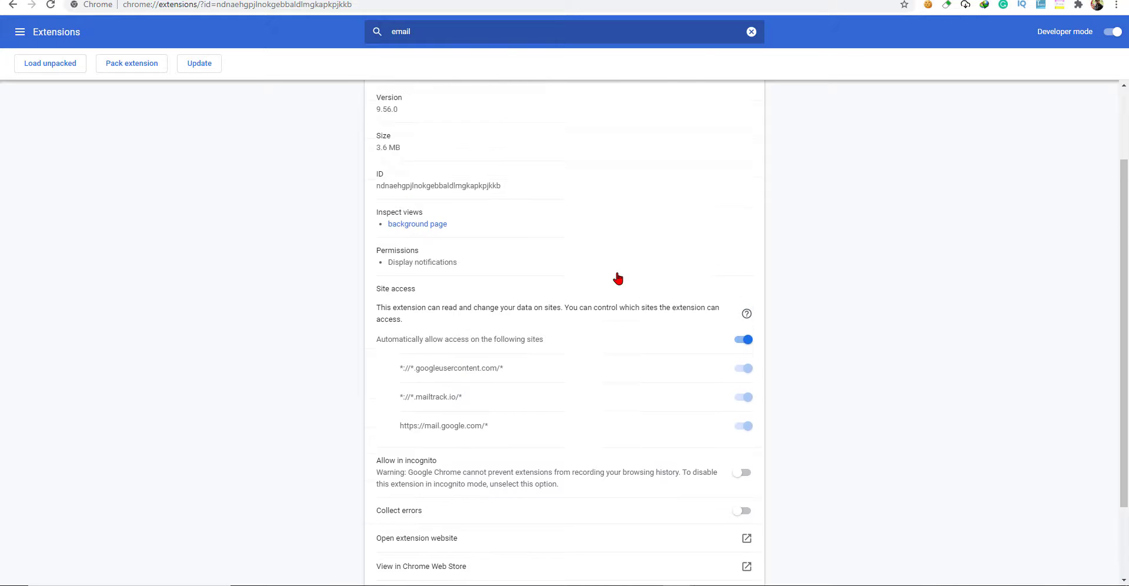
{"action": "scroll", "coordinate": [584, 244], "scroll_direction": "down", "scroll_amount": 2}
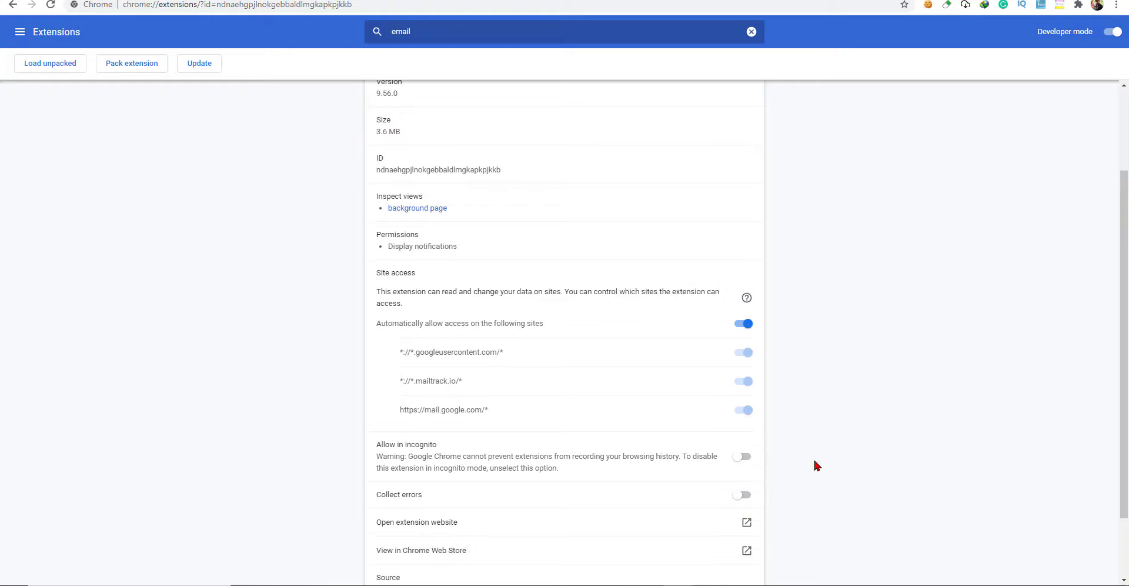
{"action": "scroll", "coordinate": [813, 457], "scroll_direction": "down", "scroll_amount": 2}
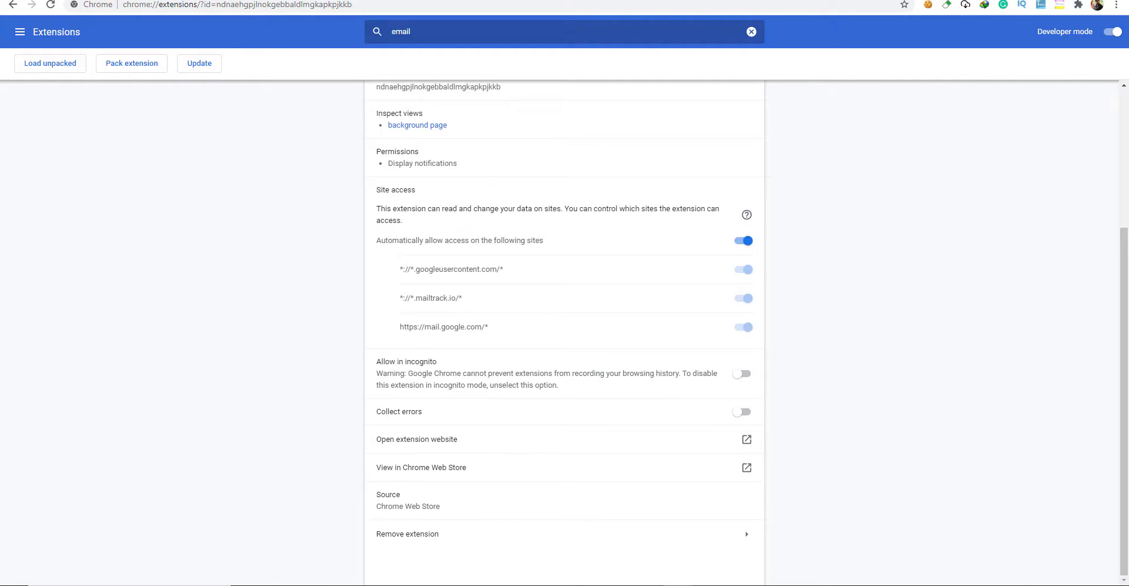
{"action": "left_click", "coordinate": [724, 0]}
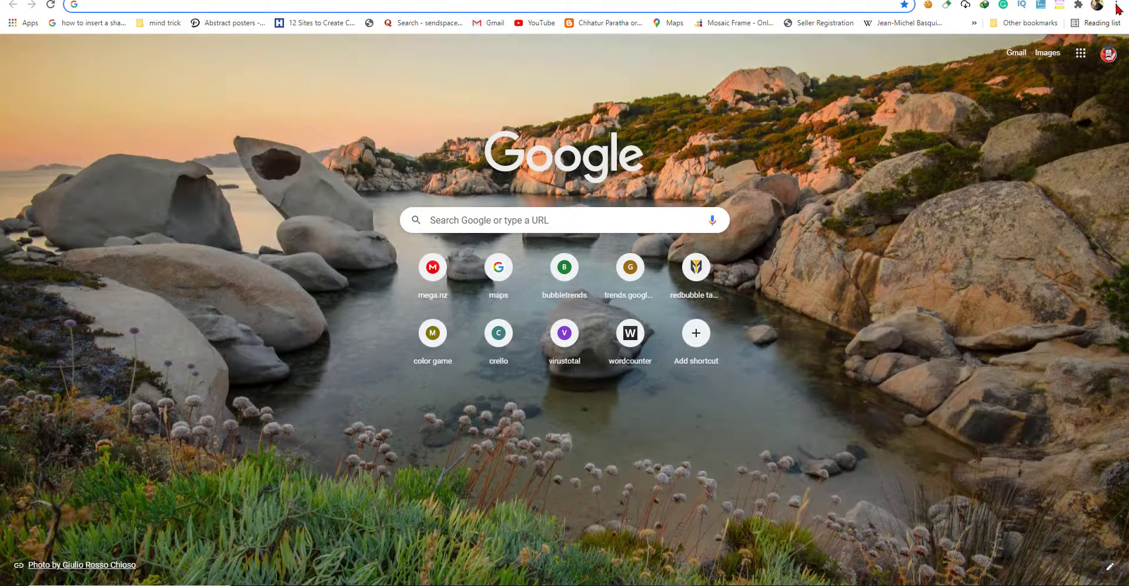
{"action": "left_click", "coordinate": [1117, 6]}
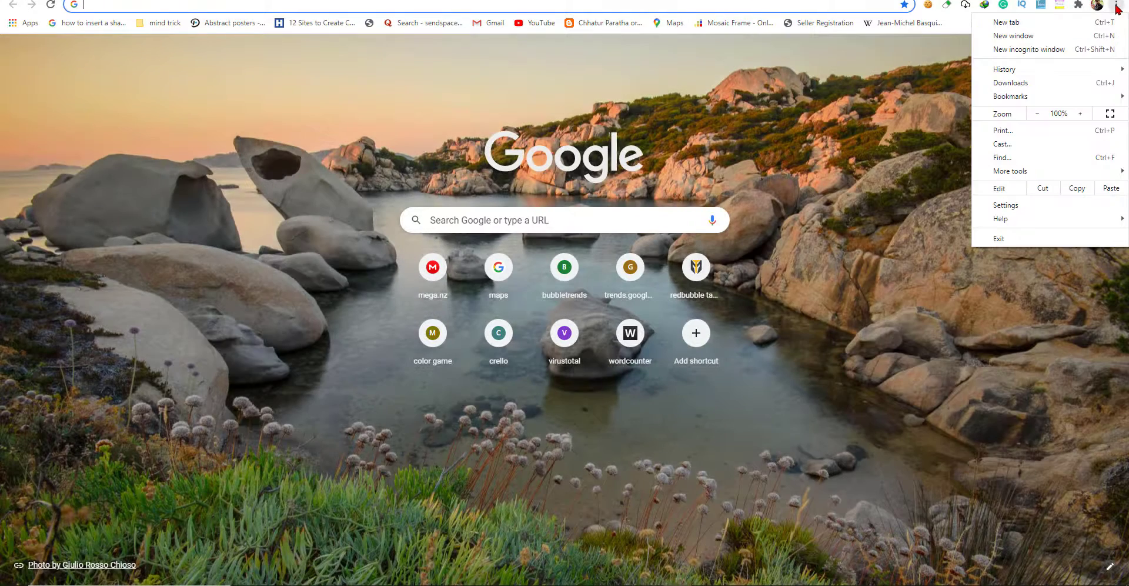
{"action": "left_click", "coordinate": [1021, 53]}
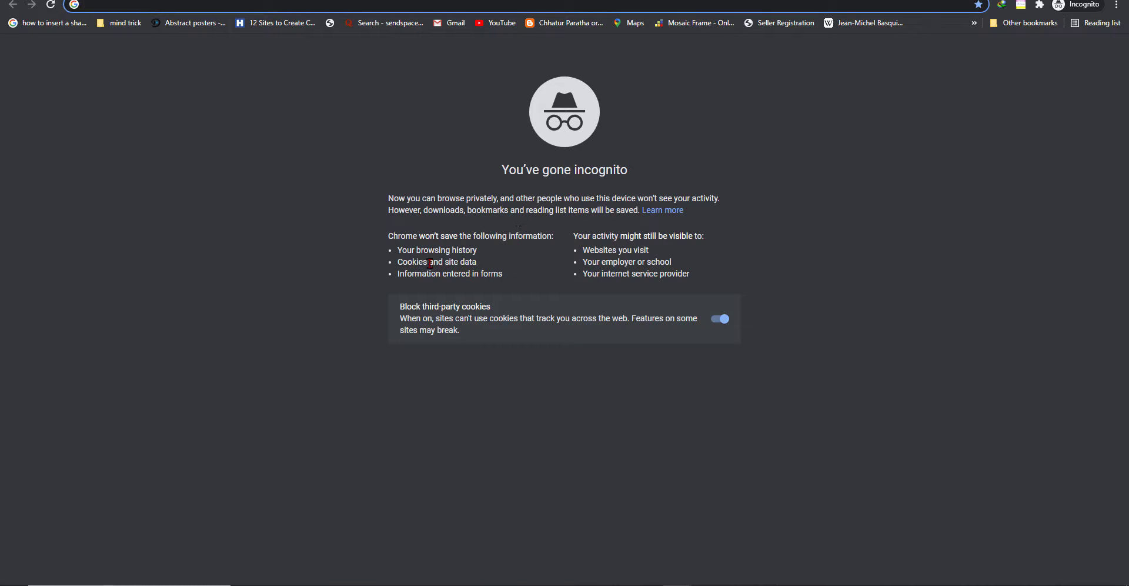
{"action": "left_click_drag", "start_coordinate": [398, 262], "coordinate": [480, 266]}
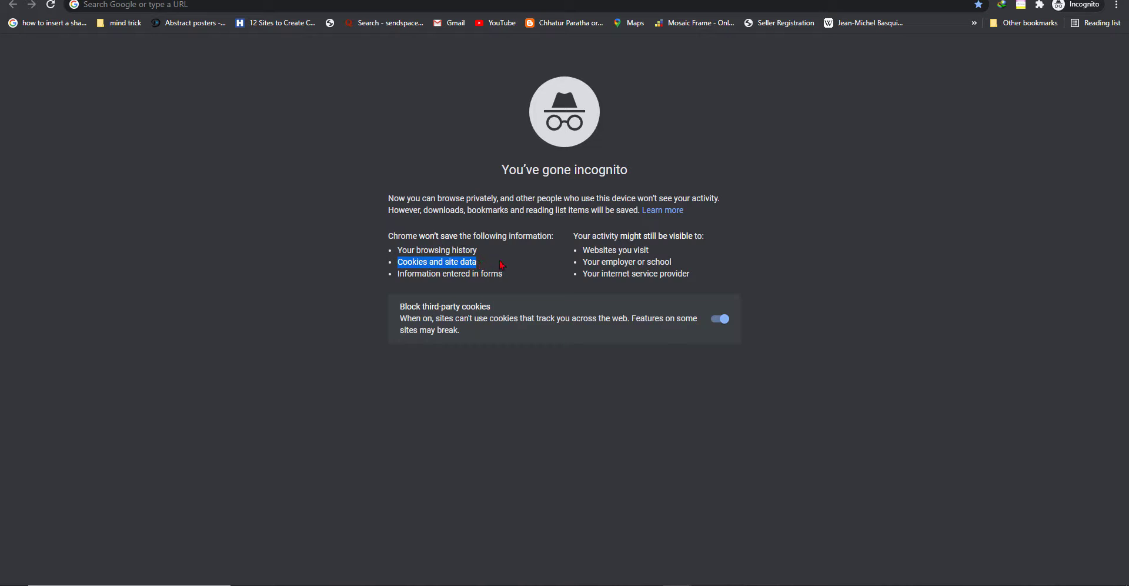
{"action": "left_click", "coordinate": [521, 269]}
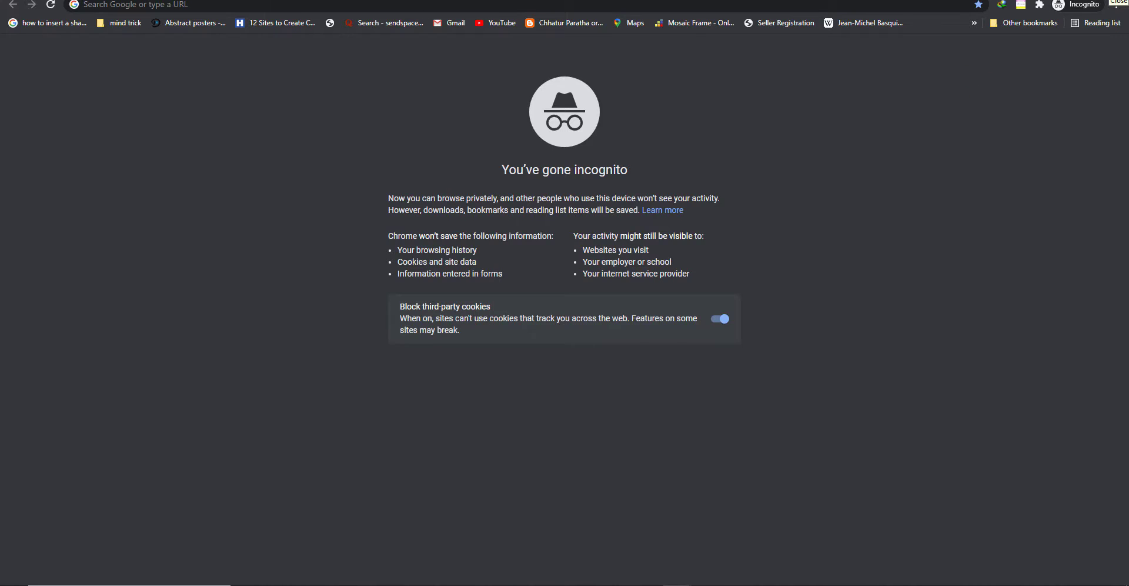
{"action": "left_click", "coordinate": [1117, 0]}
Back in the Gmail inbox, start a new email in a full-size compose window.
{"action": "left_click", "coordinate": [622, 0]}
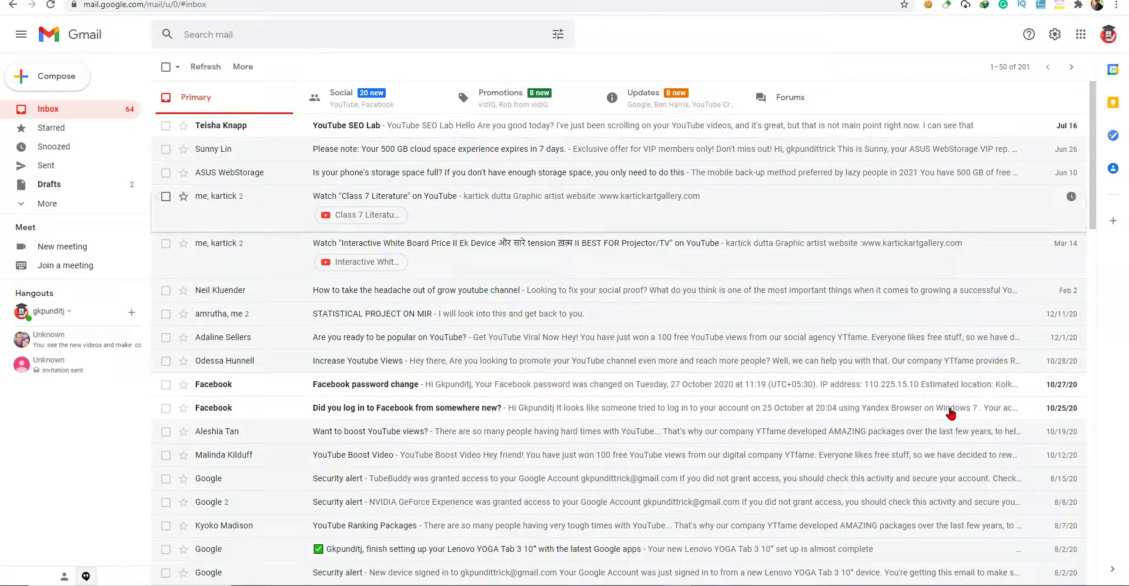
{"action": "left_click", "coordinate": [51, 77]}
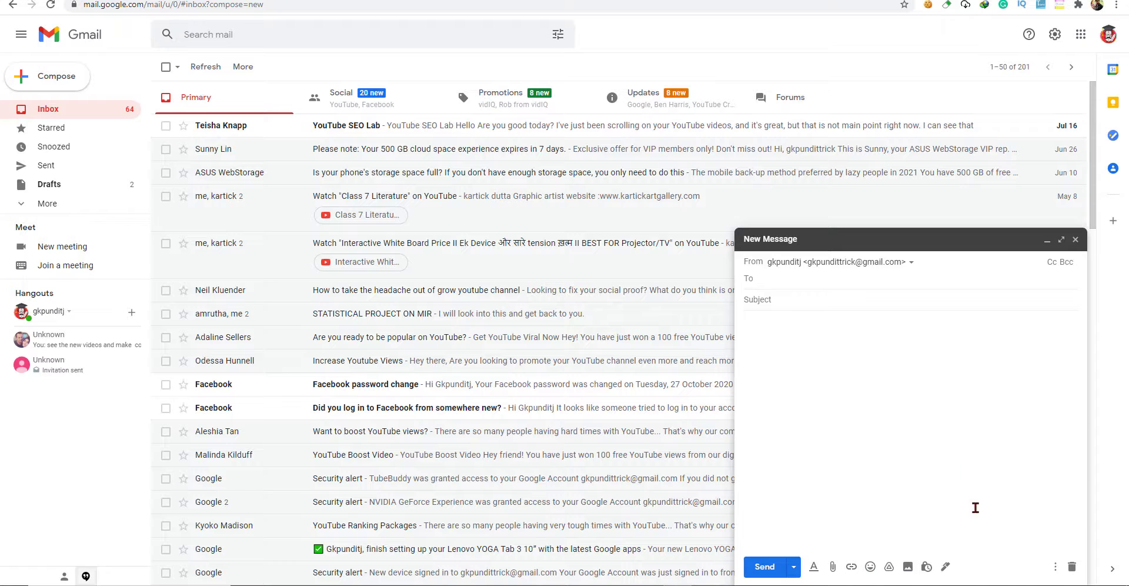
{"action": "left_click", "coordinate": [977, 244]}
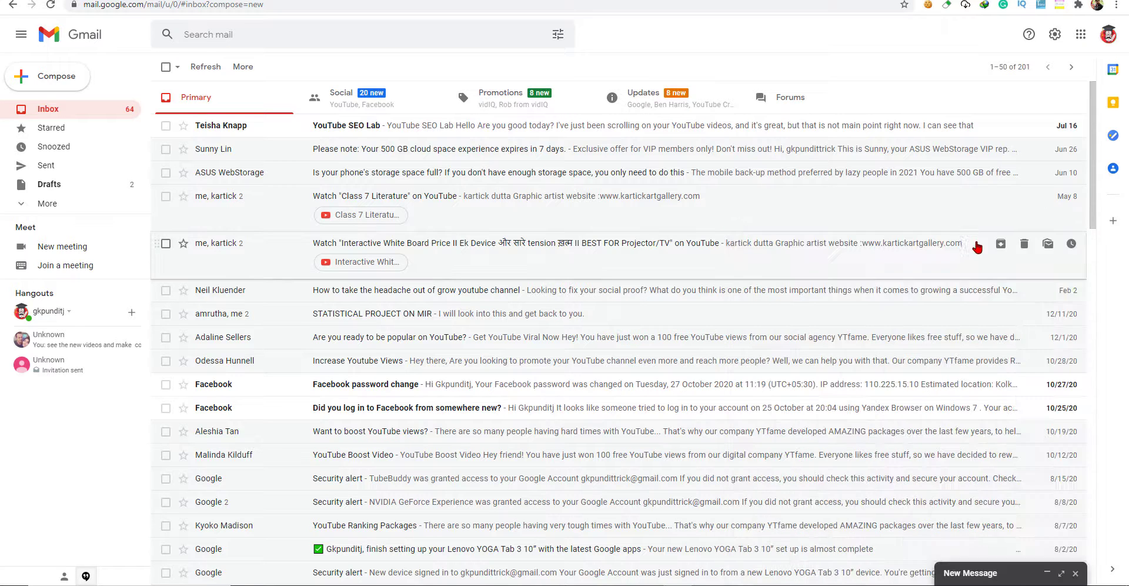
{"action": "left_click", "coordinate": [1061, 573]}
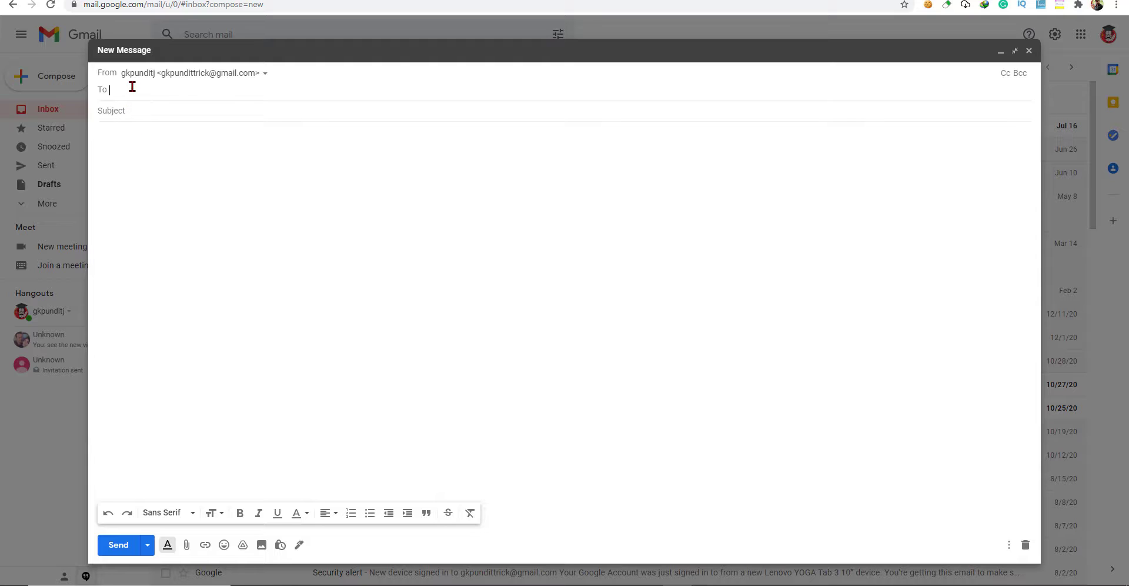
Address the email to the suggested contact with subject 'test' and body 'hi', and send it.
{"action": "type", "text": "dutta"}
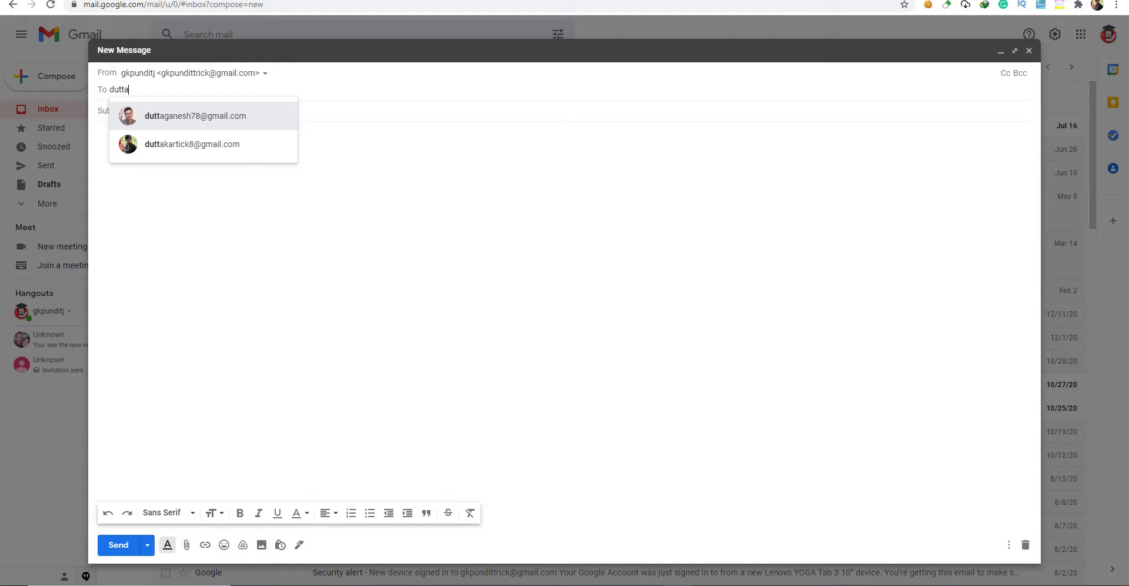
{"action": "left_click", "coordinate": [200, 149]}
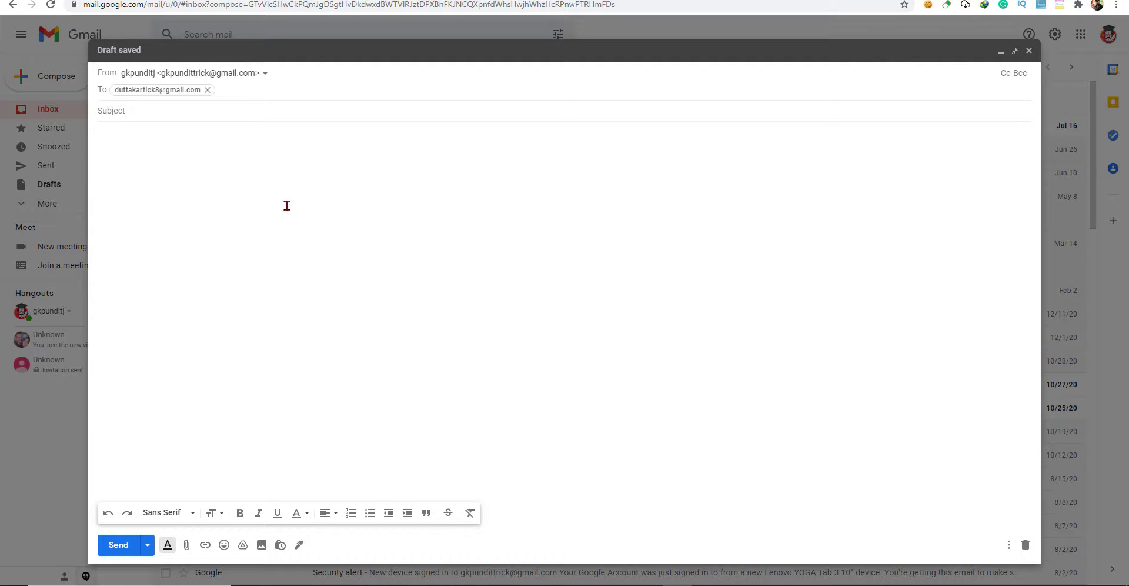
{"action": "left_click", "coordinate": [271, 188]}
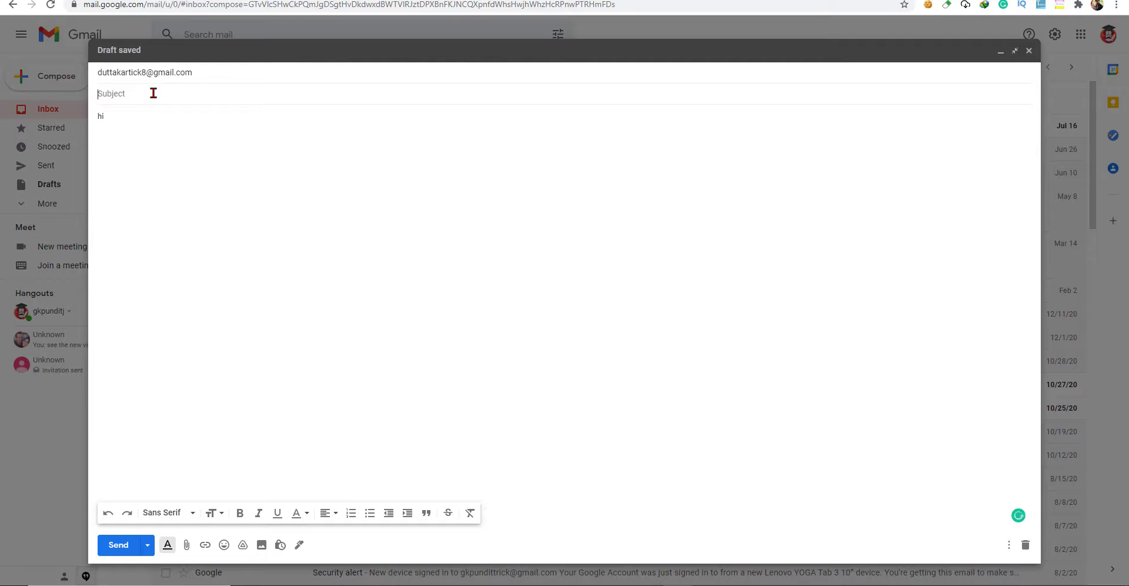
{"action": "type", "text": "test"}
{"action": "key", "text": "Tab"}
{"action": "left_click", "coordinate": [120, 545]}
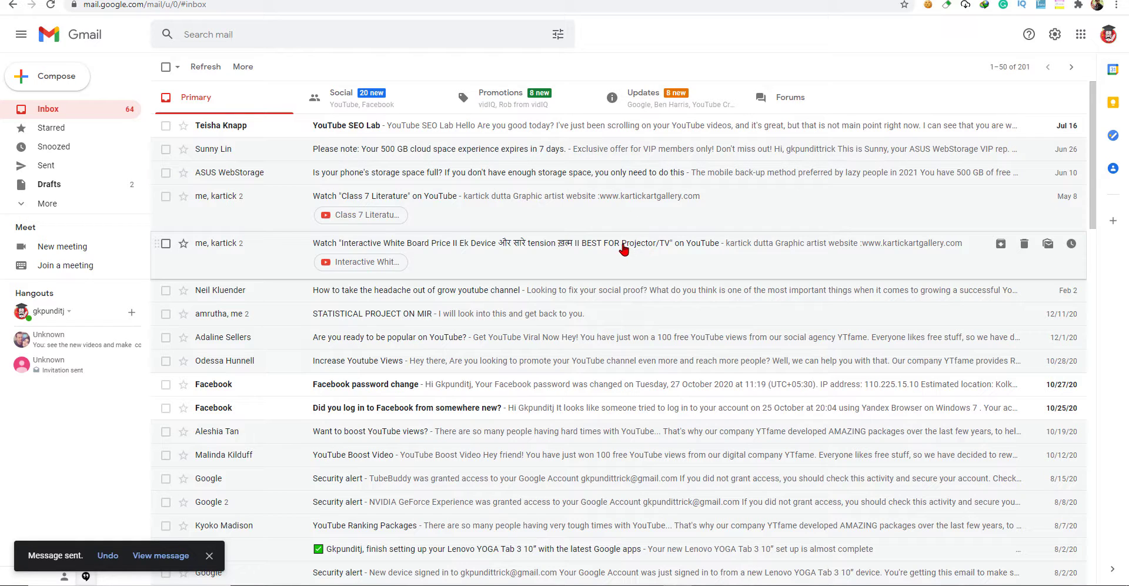
In a new tab, switch to the recipient's Google account and open the received test email.
{"action": "key", "text": "ctrl+t"}
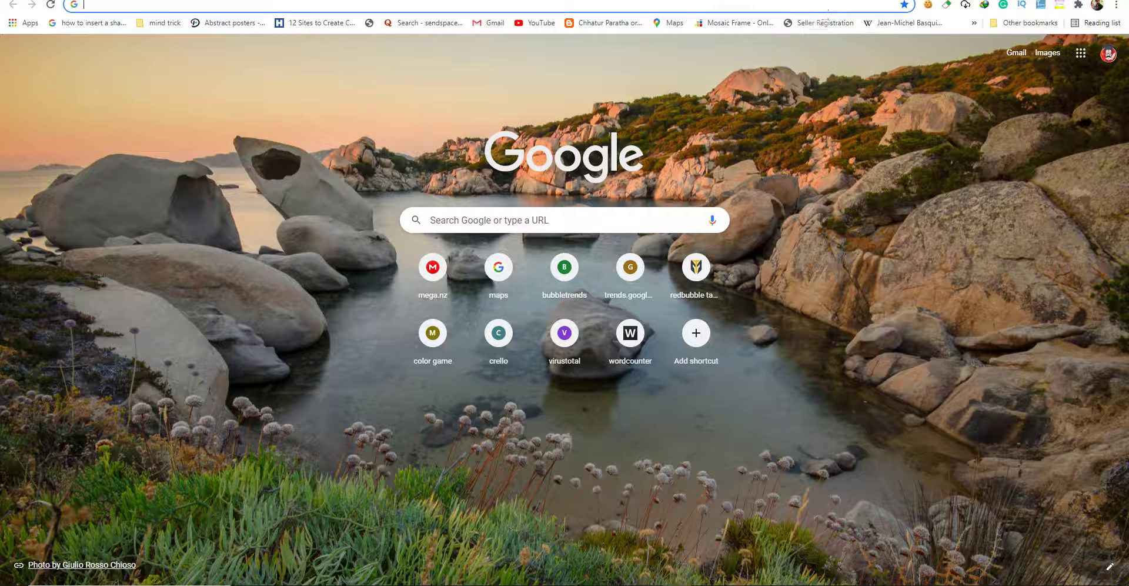
{"action": "left_click", "coordinate": [1109, 54]}
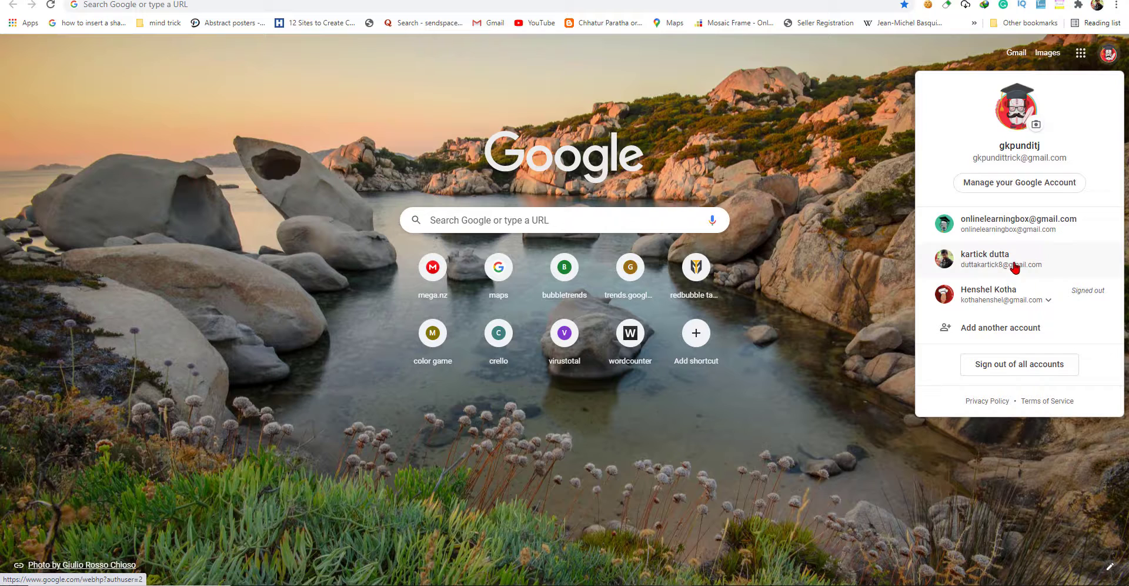
{"action": "left_click", "coordinate": [1016, 266]}
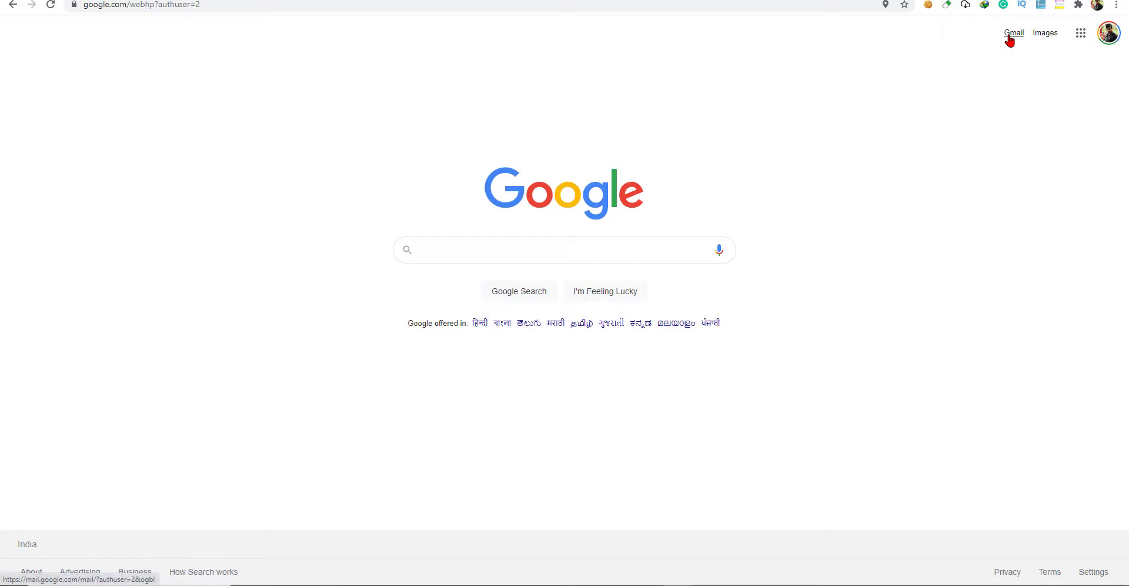
{"action": "left_click", "coordinate": [1009, 39]}
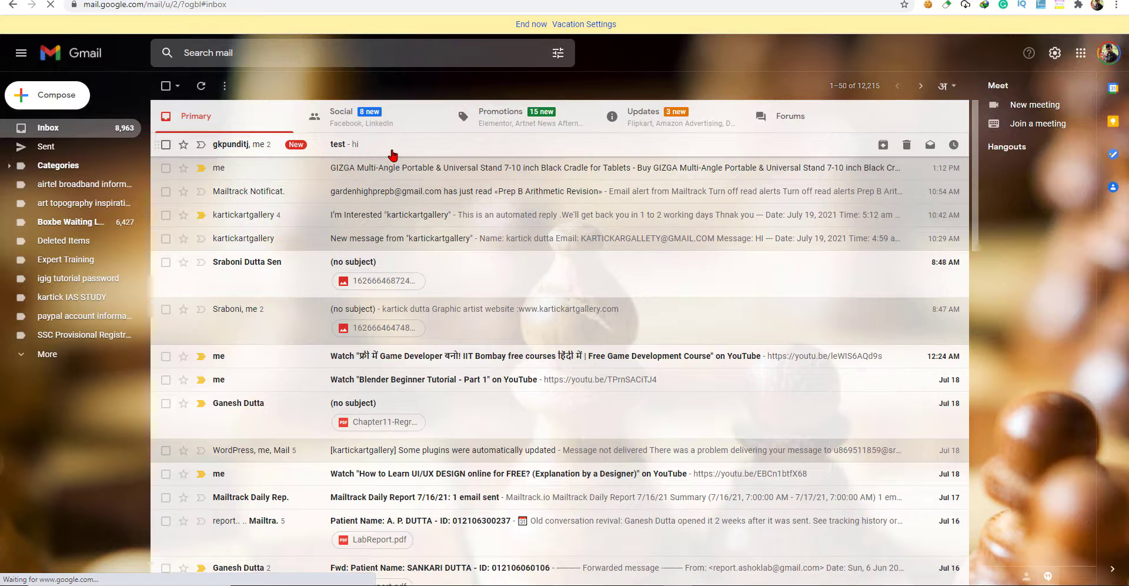
{"action": "left_click", "coordinate": [391, 152]}
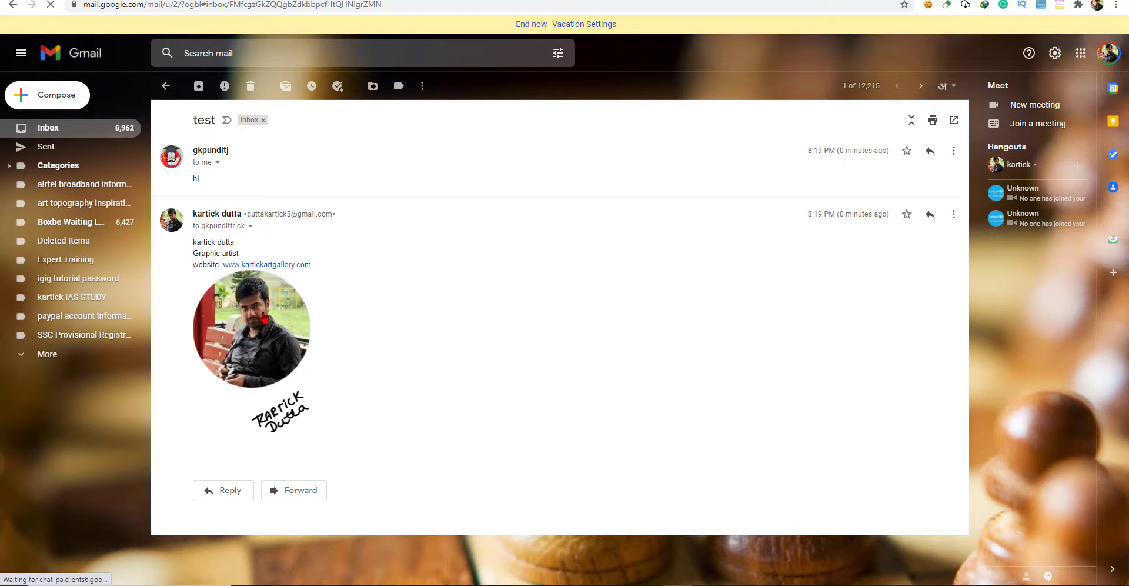
In the sender's inbox, open the test conversation, then return to the inbox list.
{"action": "left_click", "coordinate": [726, 1]}
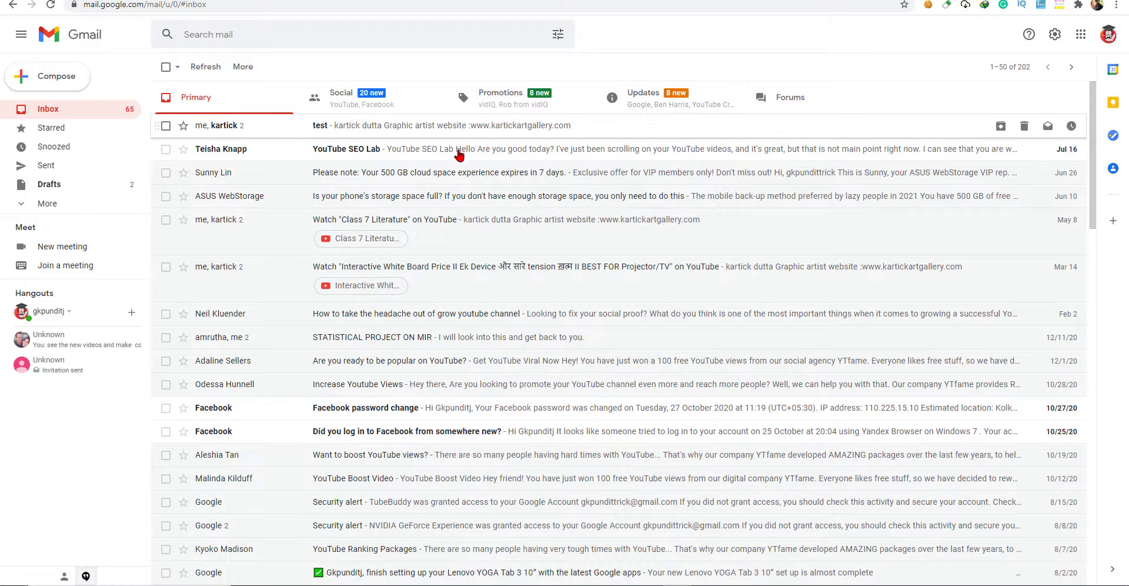
{"action": "left_click", "coordinate": [410, 135]}
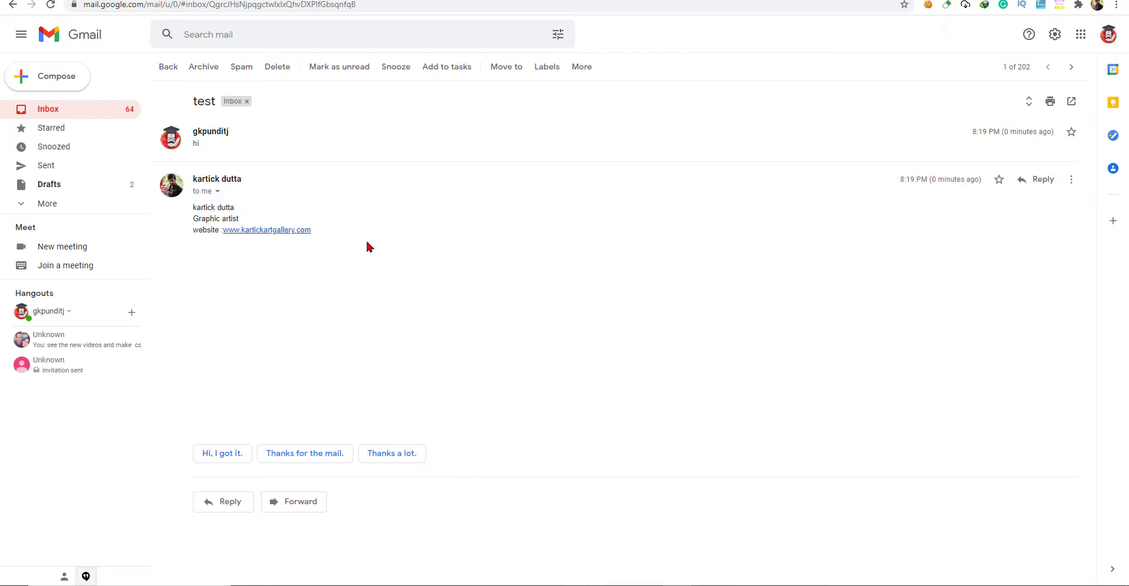
{"action": "left_click", "coordinate": [13, 5]}
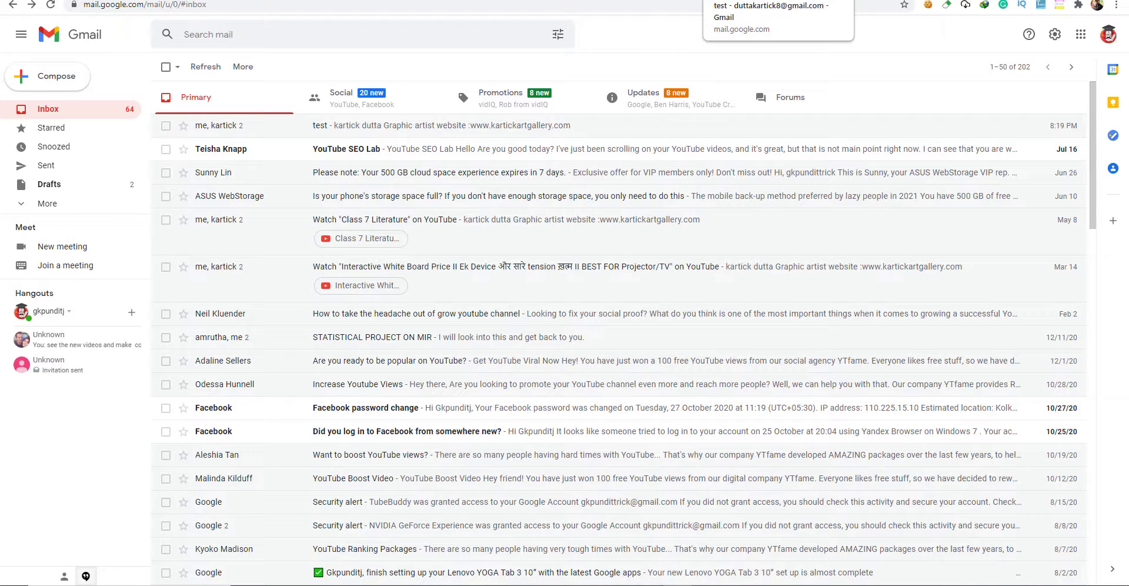
{"action": "left_click", "coordinate": [747, 1]}
In the second account's inbox, browse the Updates and Primary categories and clear the 'email' search.
{"action": "left_click", "coordinate": [166, 86]}
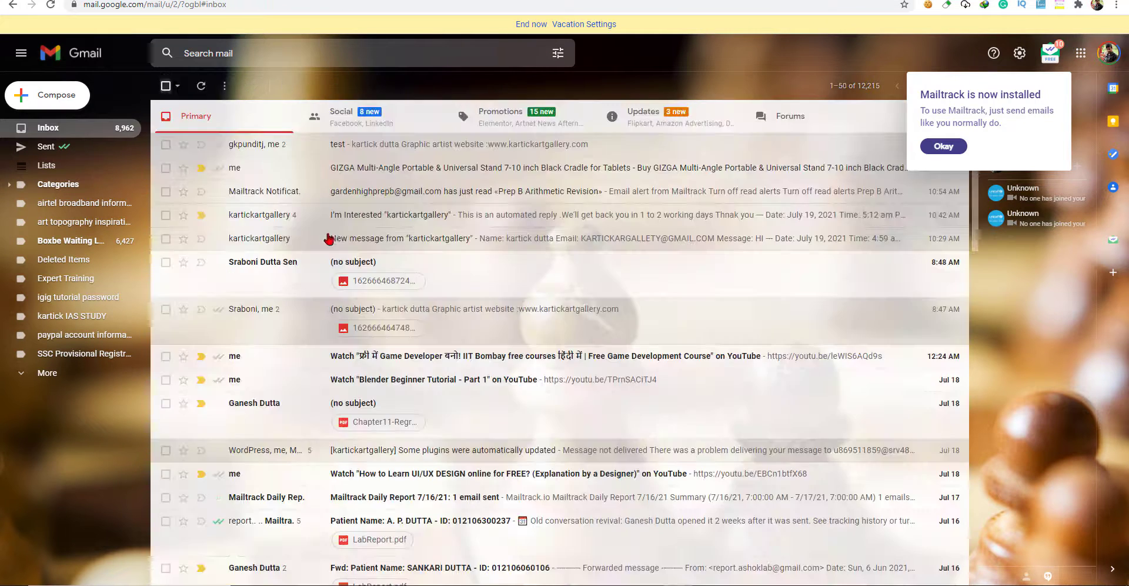
{"action": "left_click", "coordinate": [651, 132]}
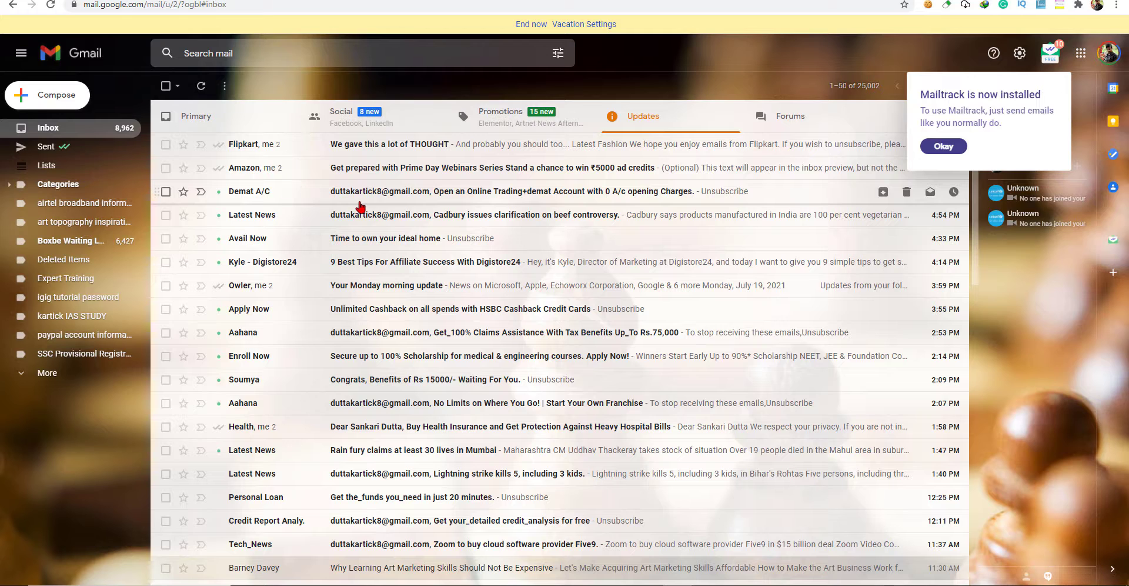
{"action": "left_click", "coordinate": [240, 122]}
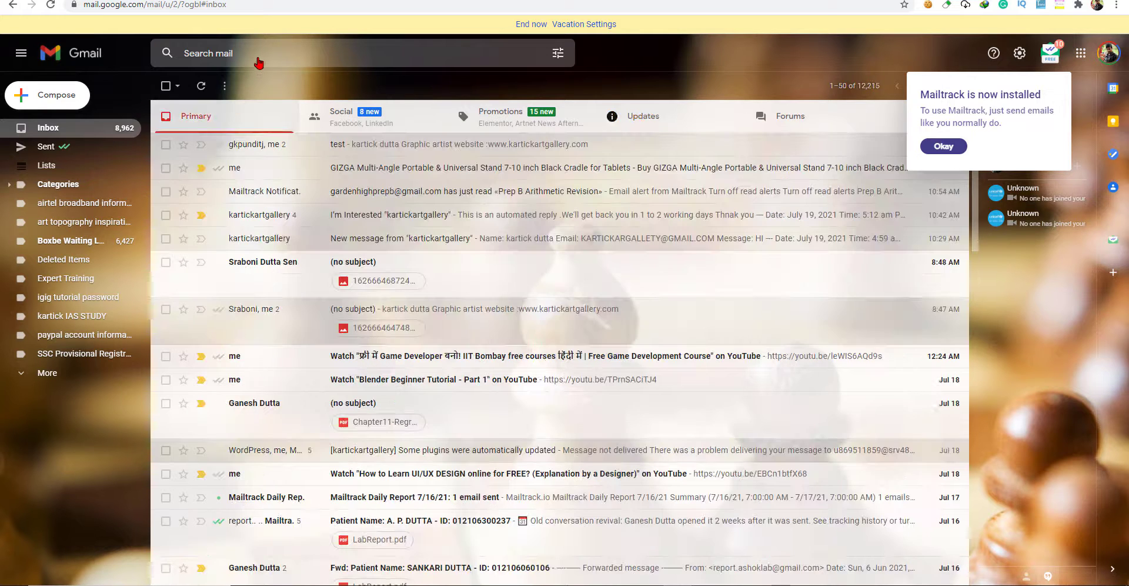
{"action": "type", "text": "email"}
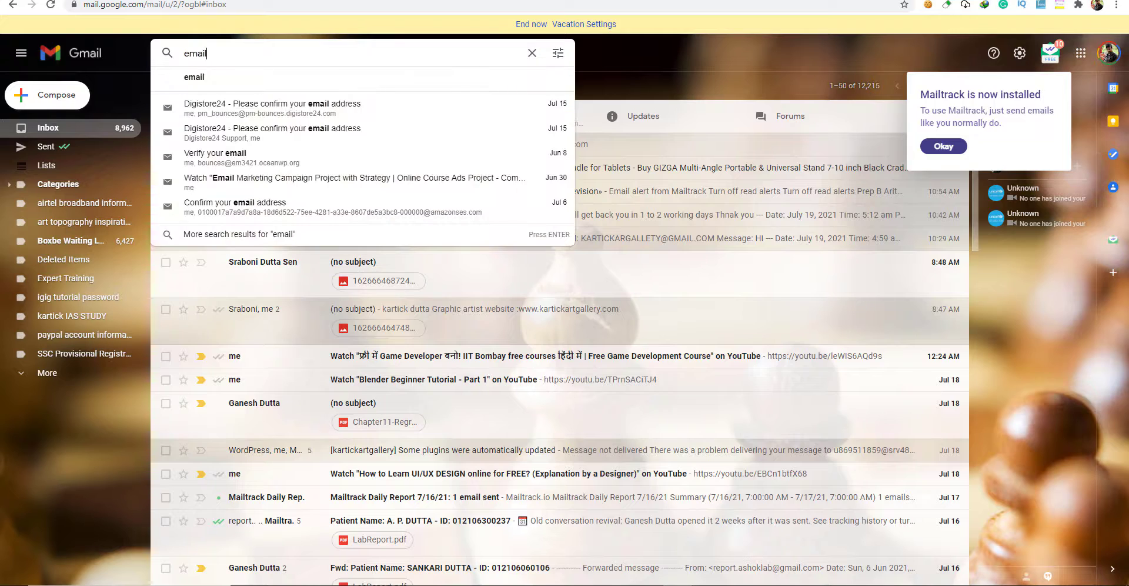
{"action": "key", "text": "ctrl+a"}
{"action": "key", "text": "BackSpace"}
{"action": "scroll", "coordinate": [412, 362], "scroll_direction": "down", "scroll_amount": 6}
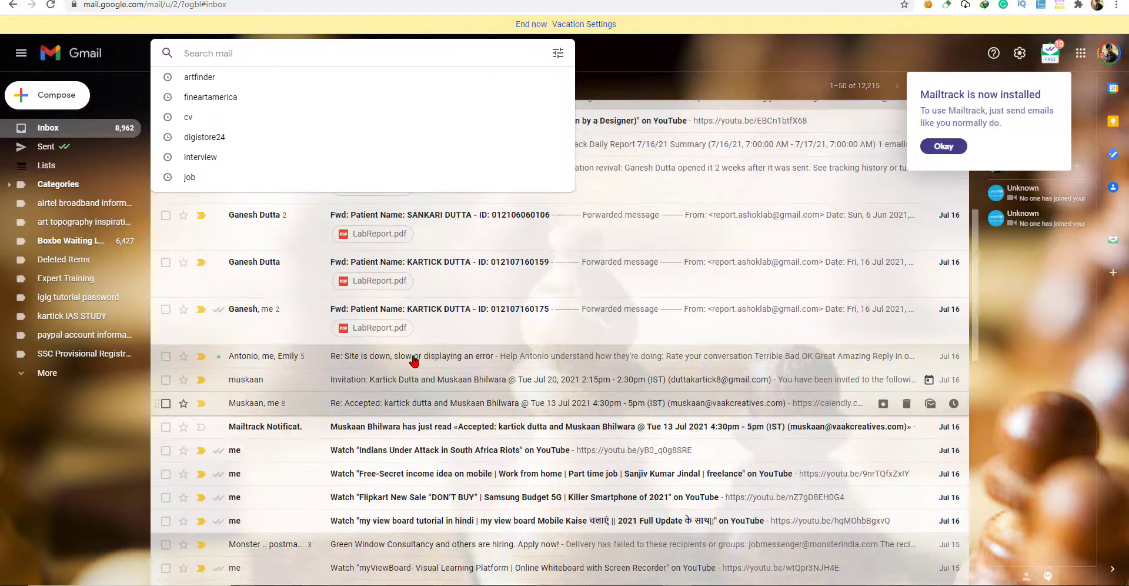
Read the Mailtrack Notification email and dismiss the Mailtrack installed notice.
{"action": "left_click", "coordinate": [323, 429]}
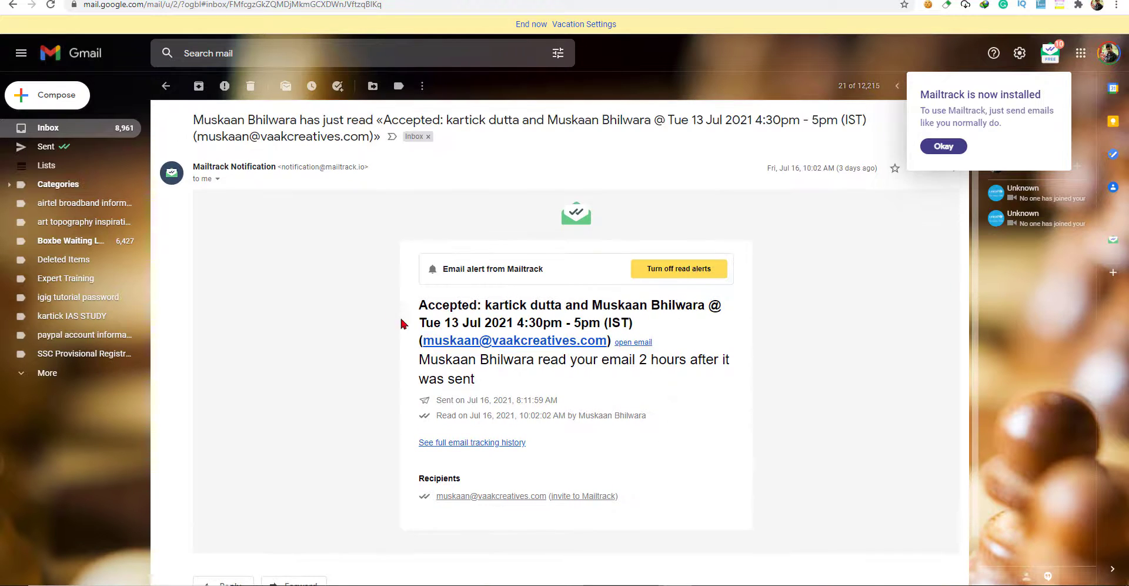
{"action": "scroll", "coordinate": [809, 431], "scroll_direction": "down", "scroll_amount": 1}
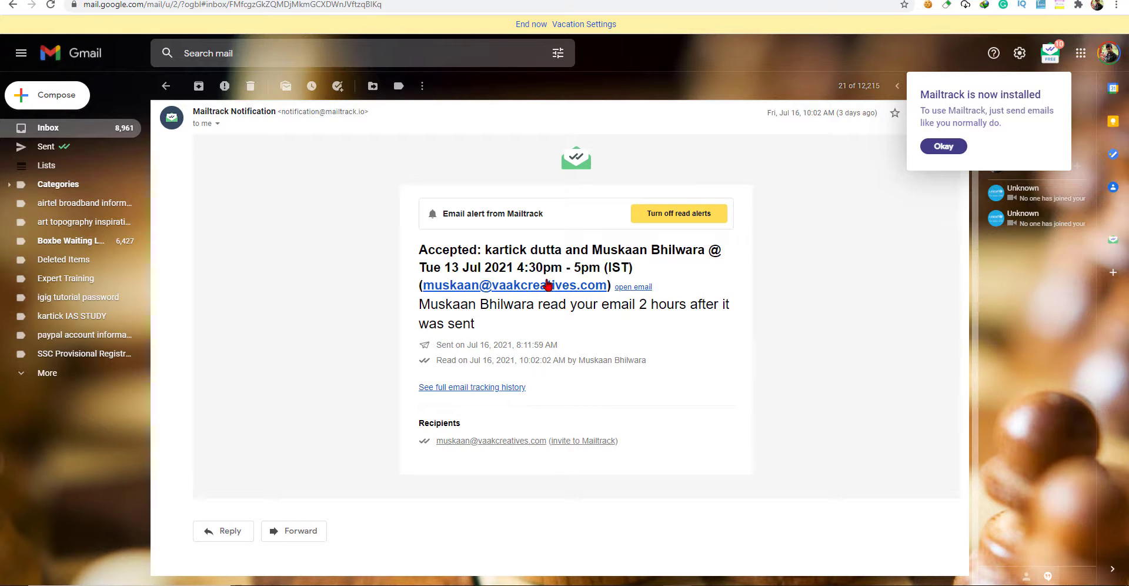
{"action": "scroll", "coordinate": [532, 176], "scroll_direction": "up", "scroll_amount": 1}
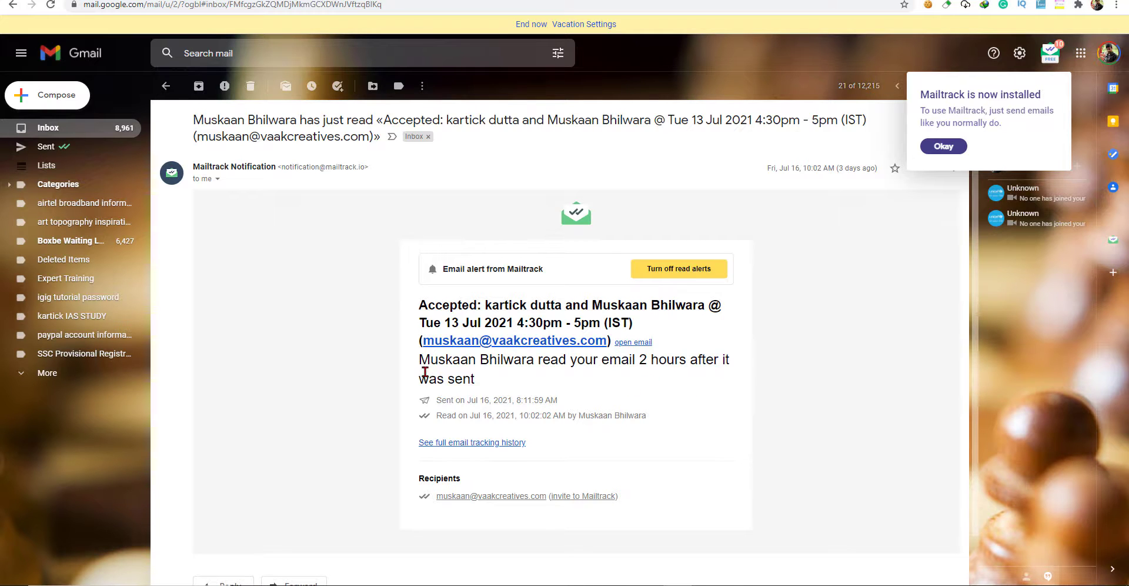
{"action": "scroll", "coordinate": [633, 388], "scroll_direction": "down", "scroll_amount": 1}
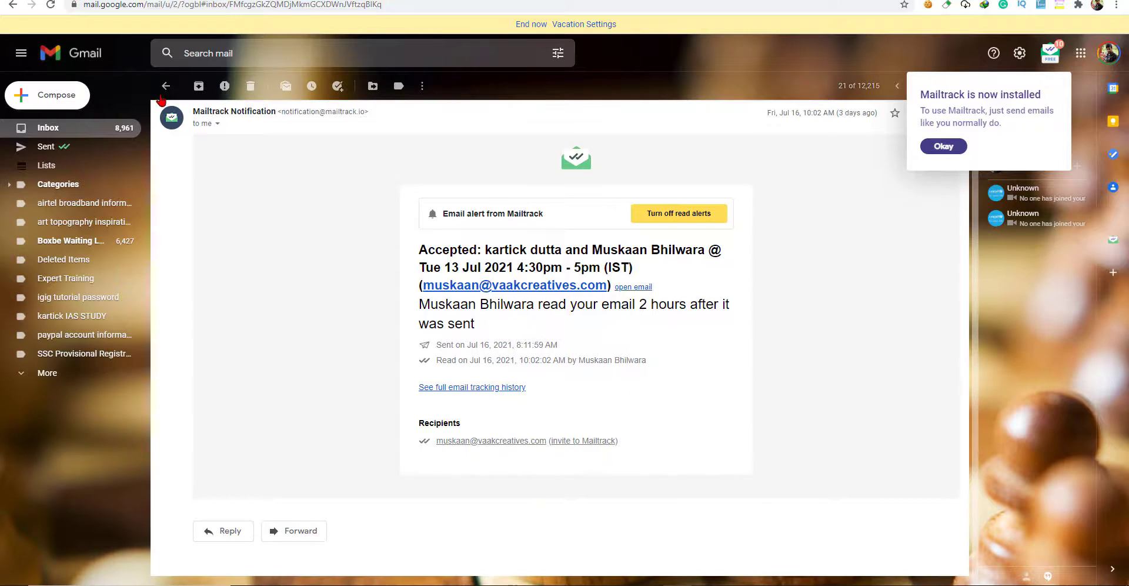
{"action": "scroll", "coordinate": [237, 146], "scroll_direction": "up", "scroll_amount": 1}
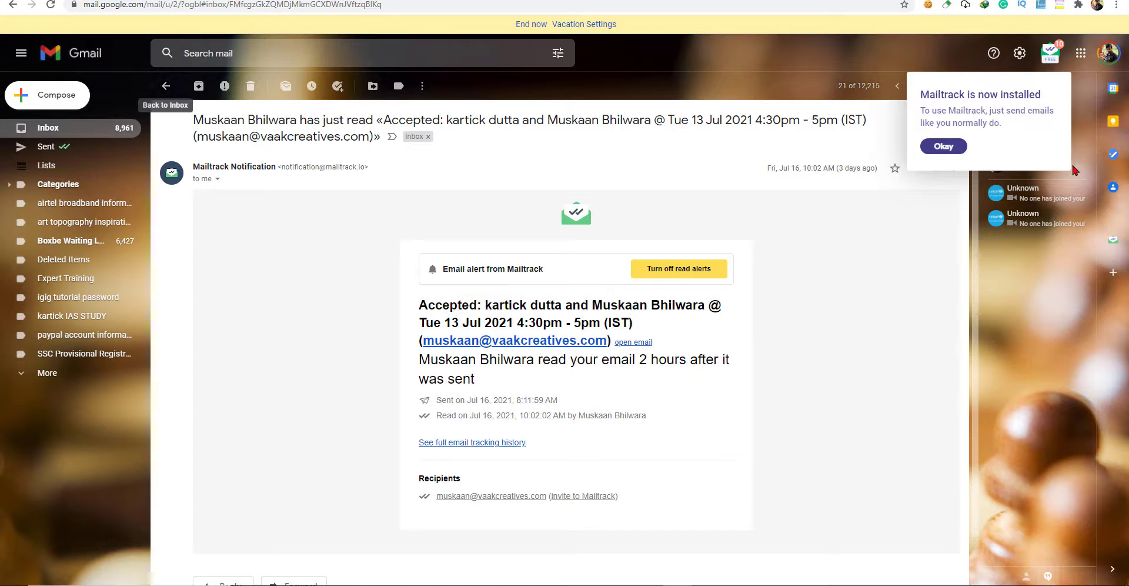
{"action": "left_click", "coordinate": [947, 147]}
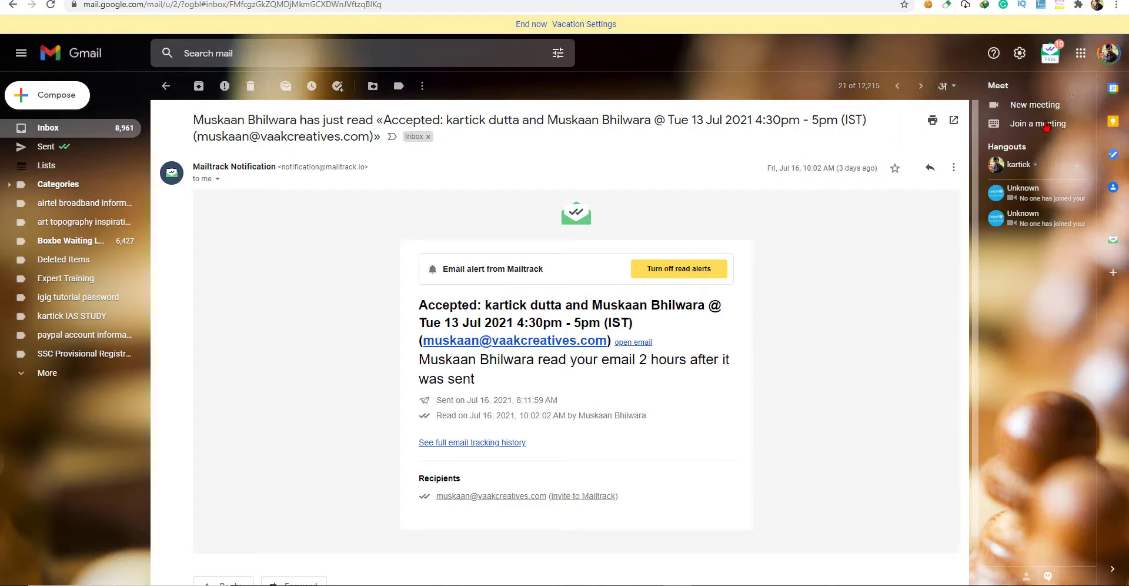
Open Mailtrack Settings from the Gmail toolbar menu and try enabling the Email Activity PRO feature.
{"action": "left_click", "coordinate": [1052, 53]}
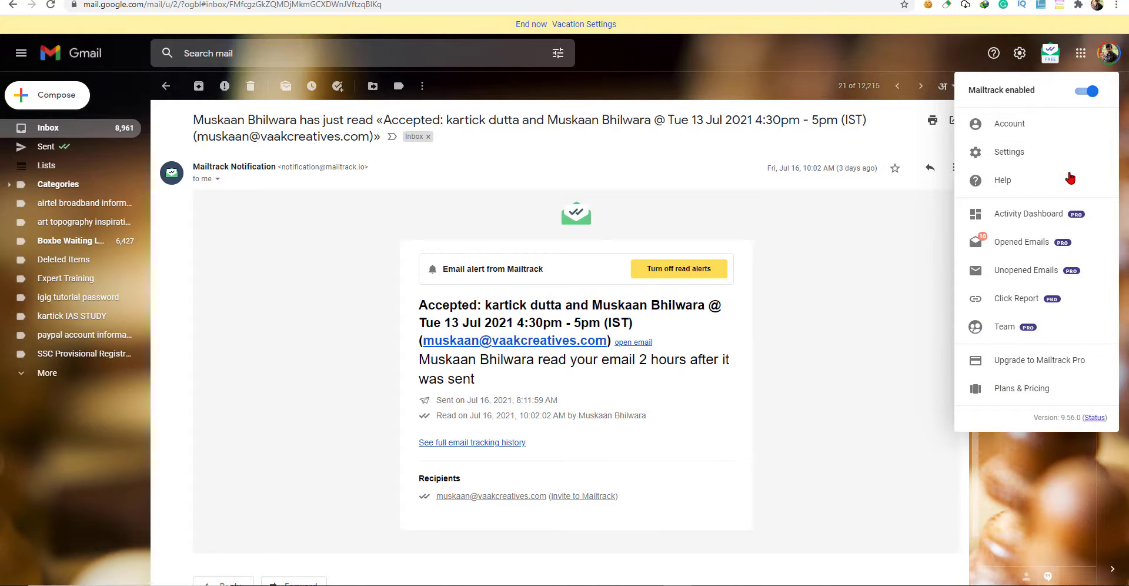
{"action": "left_click", "coordinate": [1021, 157]}
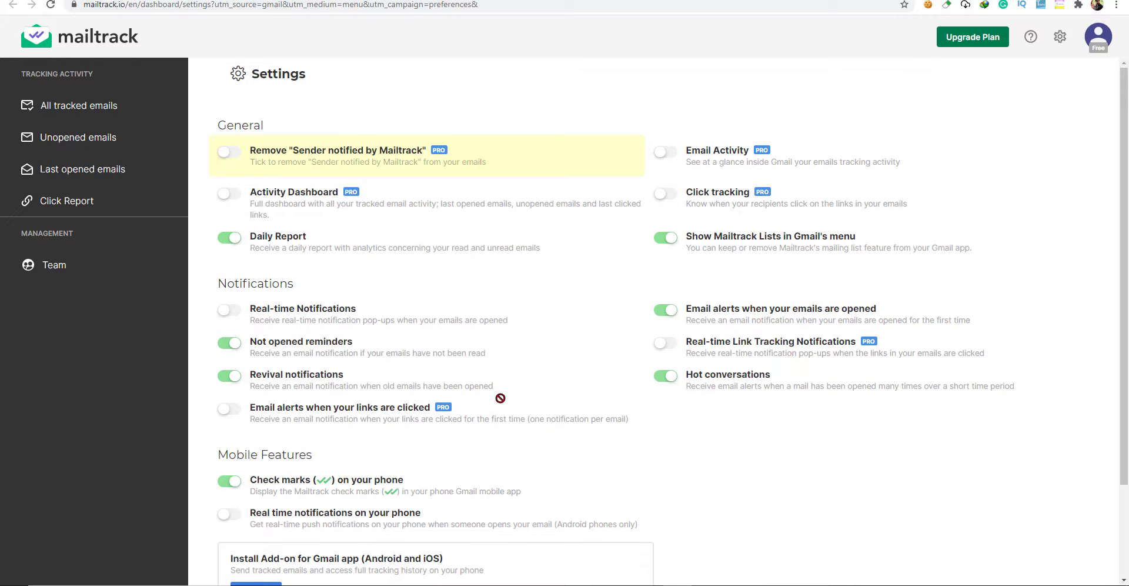
{"action": "scroll", "coordinate": [505, 400], "scroll_direction": "down", "scroll_amount": 2}
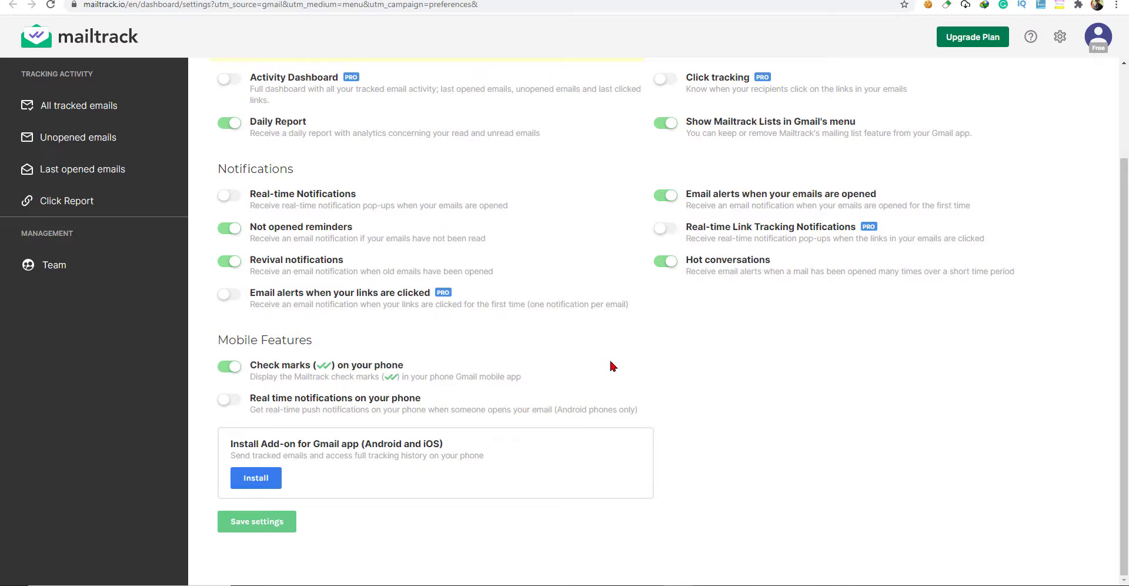
{"action": "scroll", "coordinate": [643, 362], "scroll_direction": "up", "scroll_amount": 2}
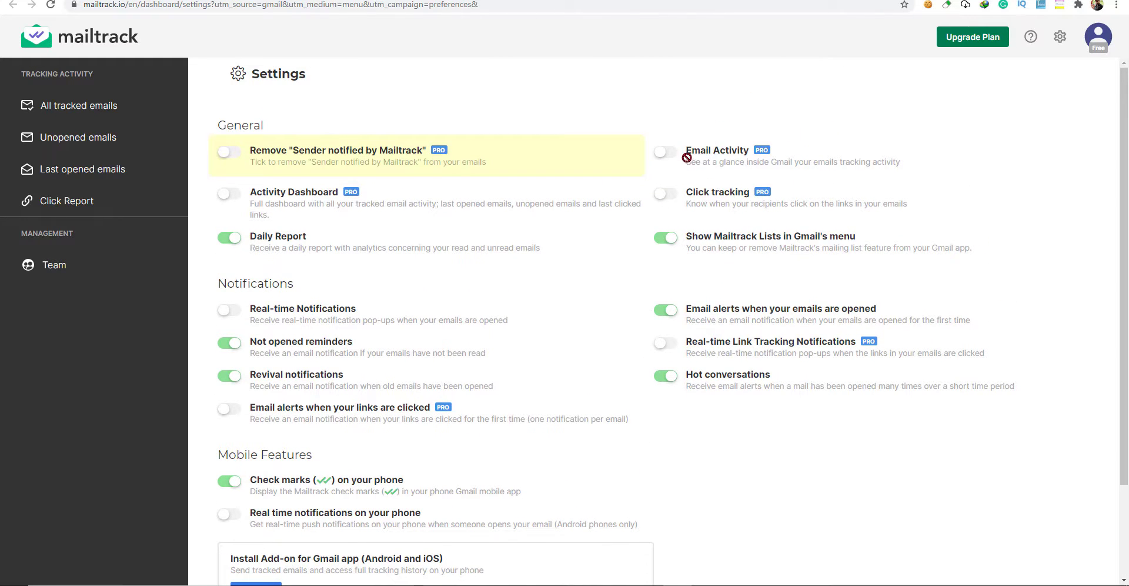
{"action": "left_click", "coordinate": [716, 161]}
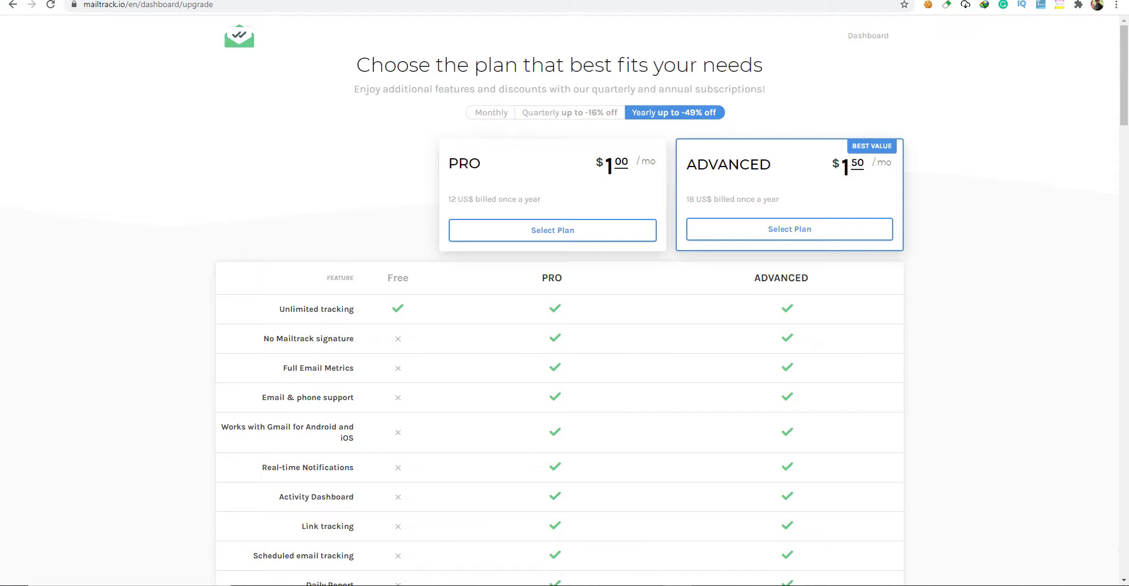
Return to the Mailtrack settings page and look over its options.
{"action": "left_click", "coordinate": [13, 9]}
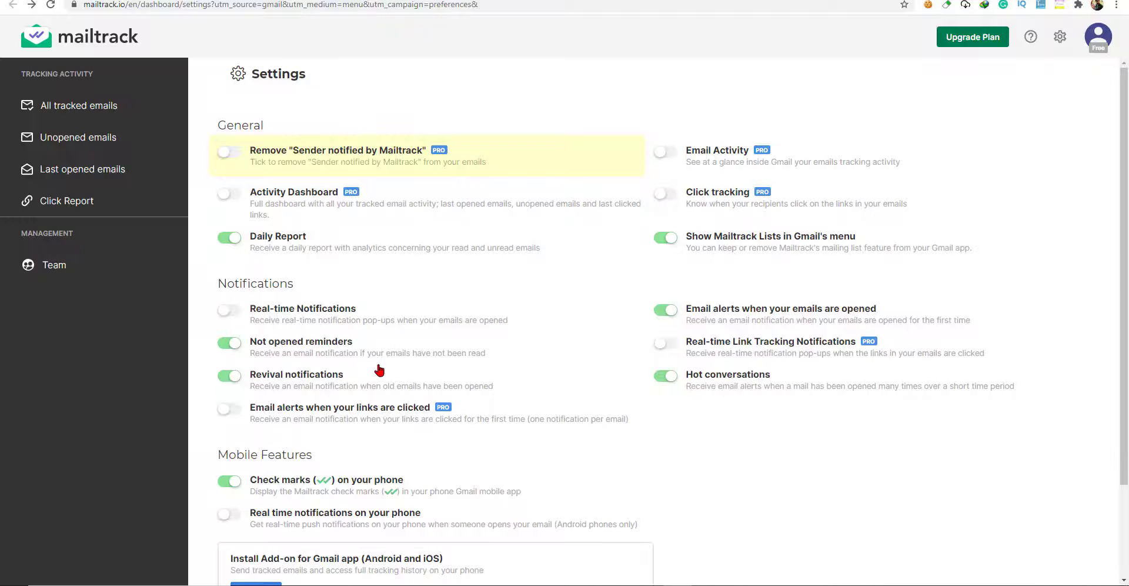
{"action": "scroll", "coordinate": [380, 368], "scroll_direction": "down", "scroll_amount": 2}
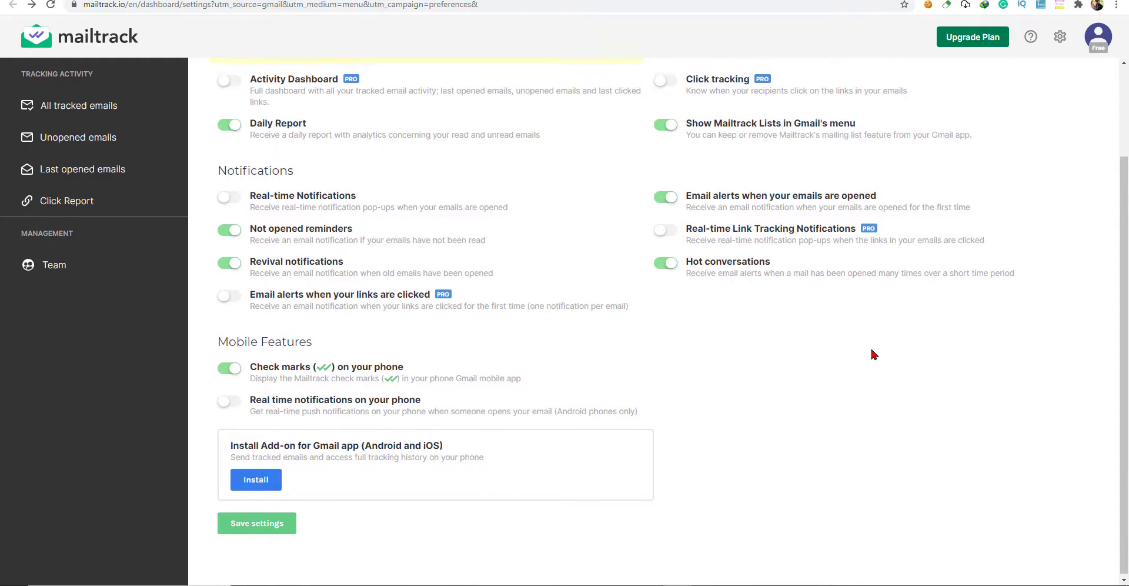
{"action": "scroll", "coordinate": [871, 347], "scroll_direction": "up", "scroll_amount": 2}
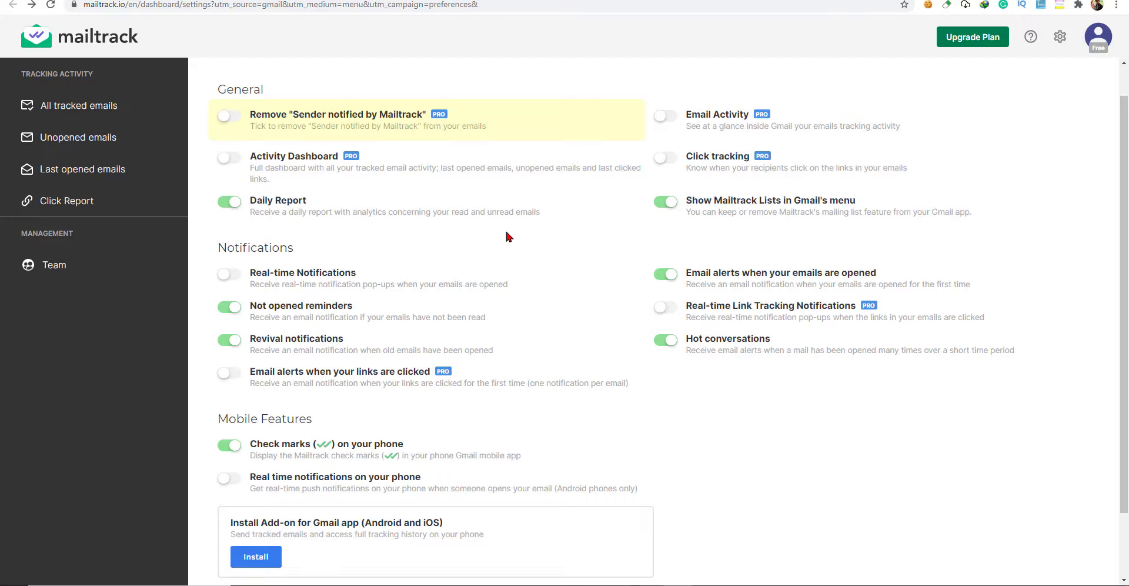
Open the Upgrade Plan pricing page and scroll down to the PRO Activity Dashboard section.
{"action": "left_click", "coordinate": [984, 35]}
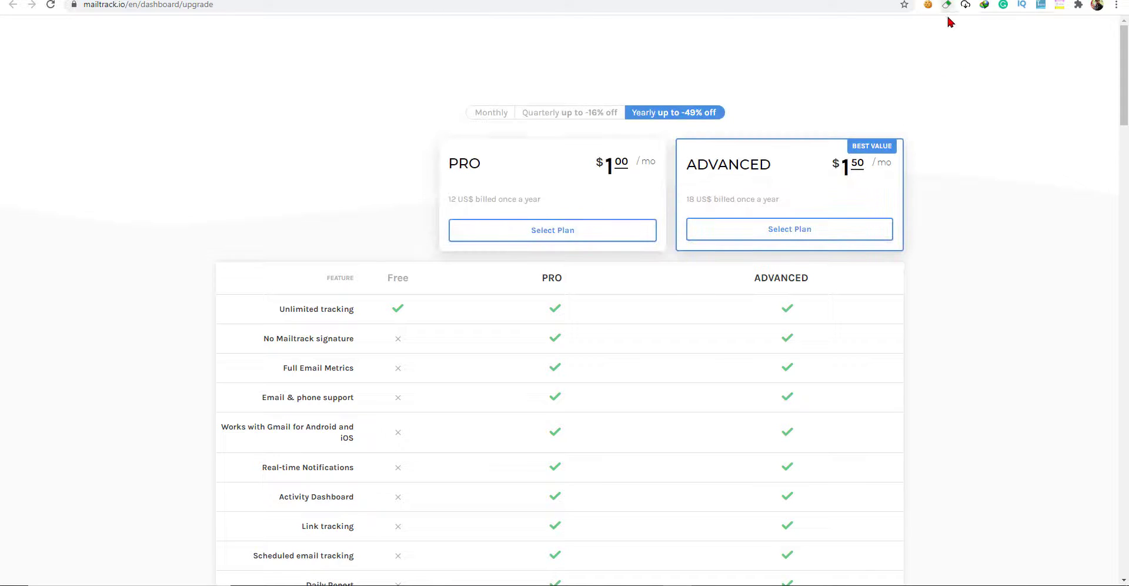
{"action": "scroll", "coordinate": [686, 353], "scroll_direction": "down", "scroll_amount": 10}
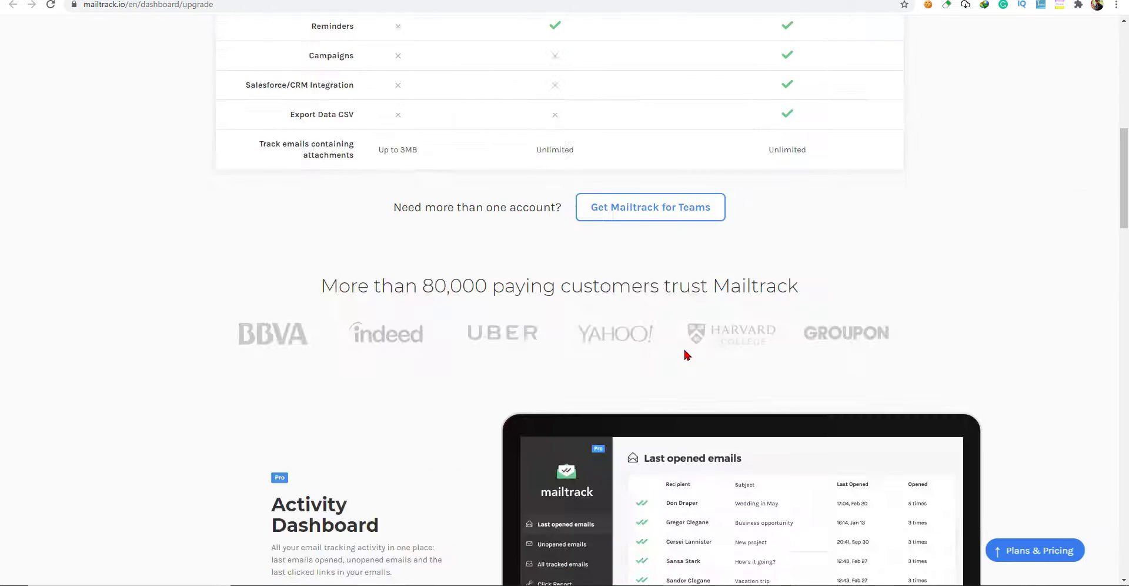
{"action": "scroll", "coordinate": [684, 352], "scroll_direction": "up", "scroll_amount": 1}
{"action": "scroll", "coordinate": [682, 353], "scroll_direction": "down", "scroll_amount": 5}
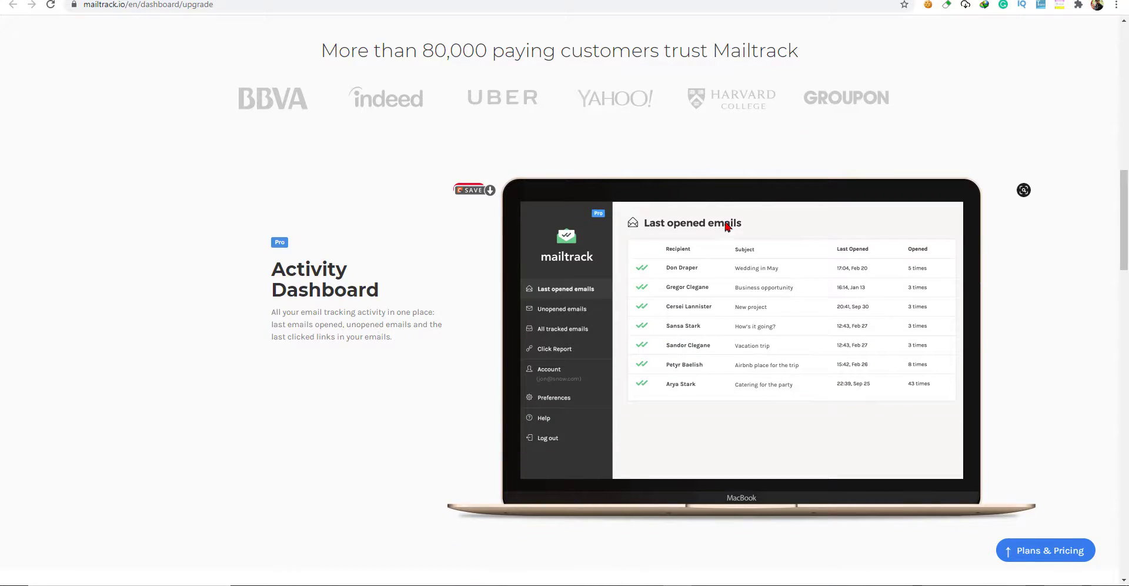